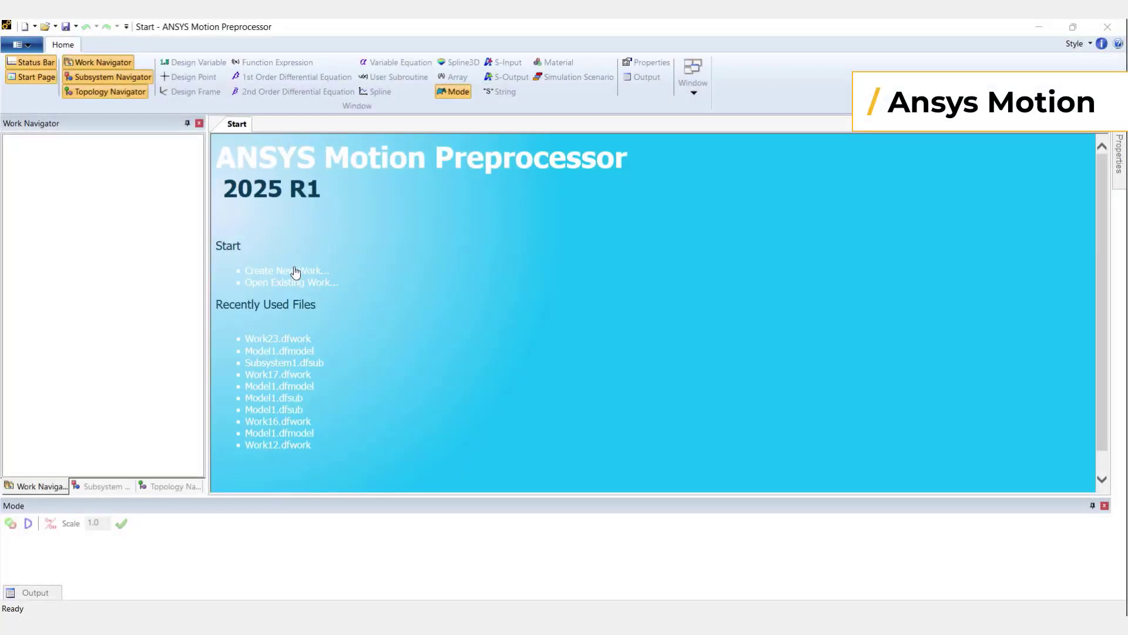
- Create a new work named Work24 with a Standard model Model1, using MMKS units
left_click(295, 272)
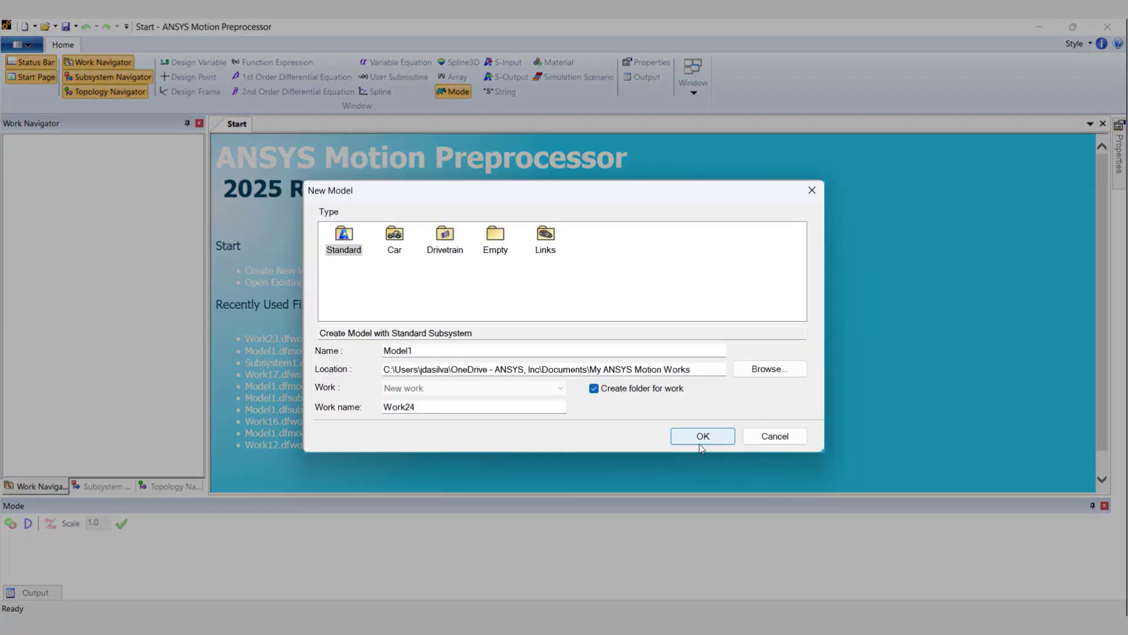
left_click(712, 443)
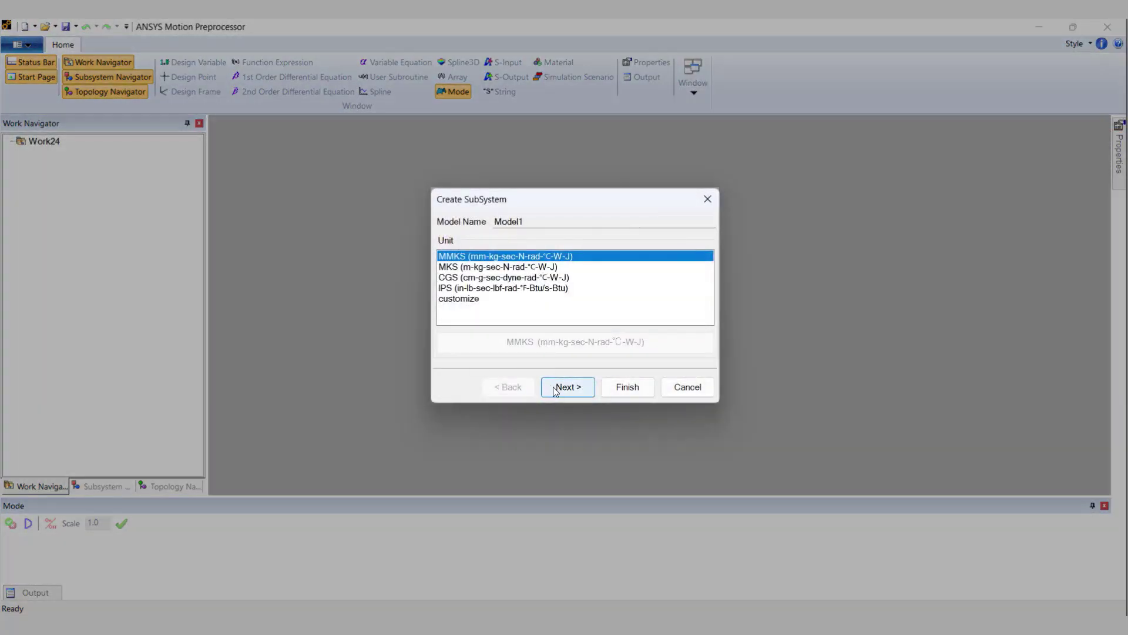
left_click(555, 387)
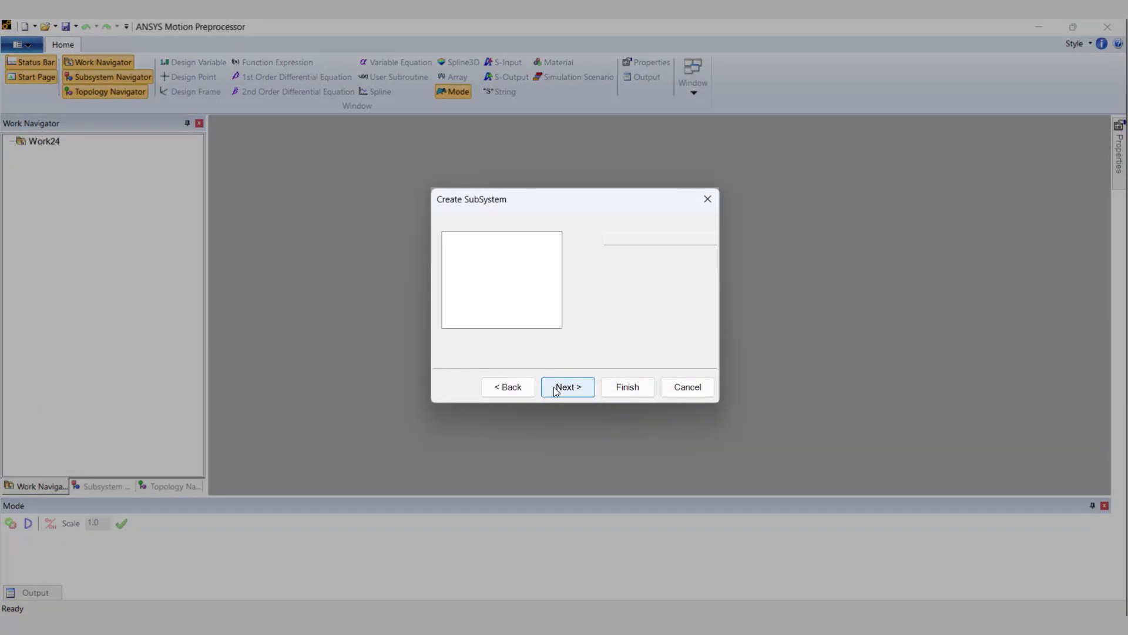
- Set the subsystem's gravity direction to -Y and icon size to 5, and finish creating the subsystem
left_click(468, 281)
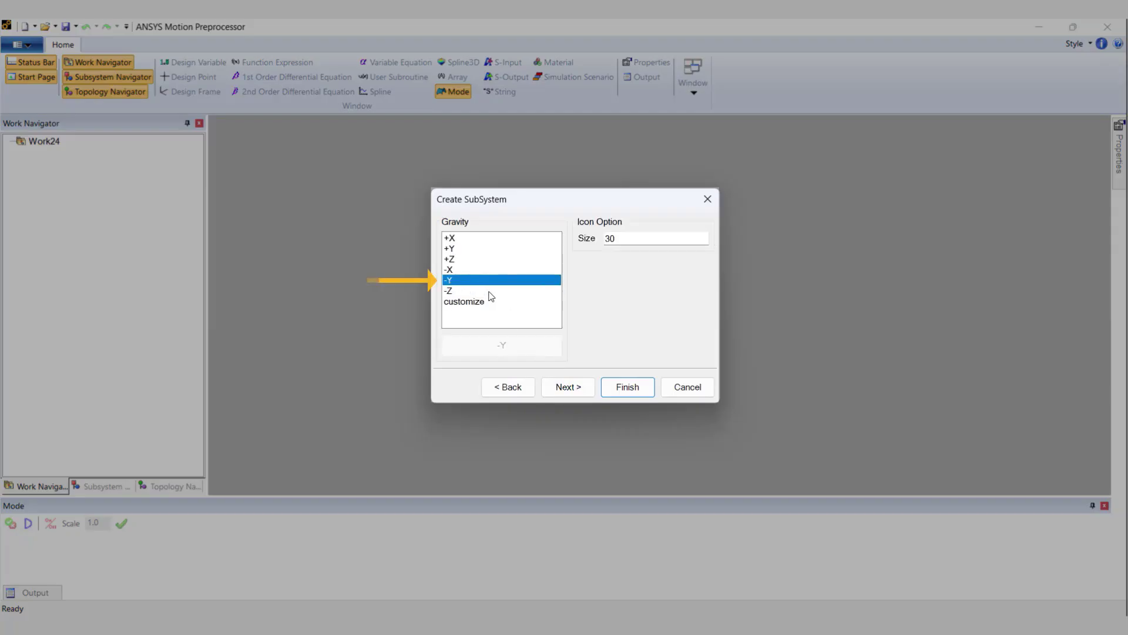
double_click(643, 233)
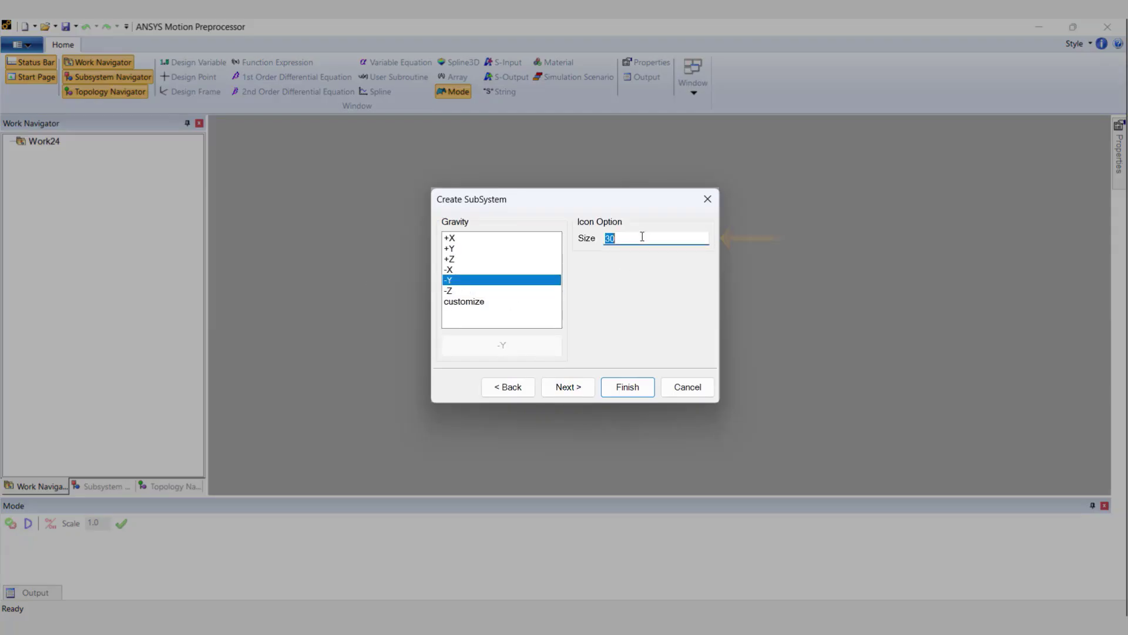
type("5")
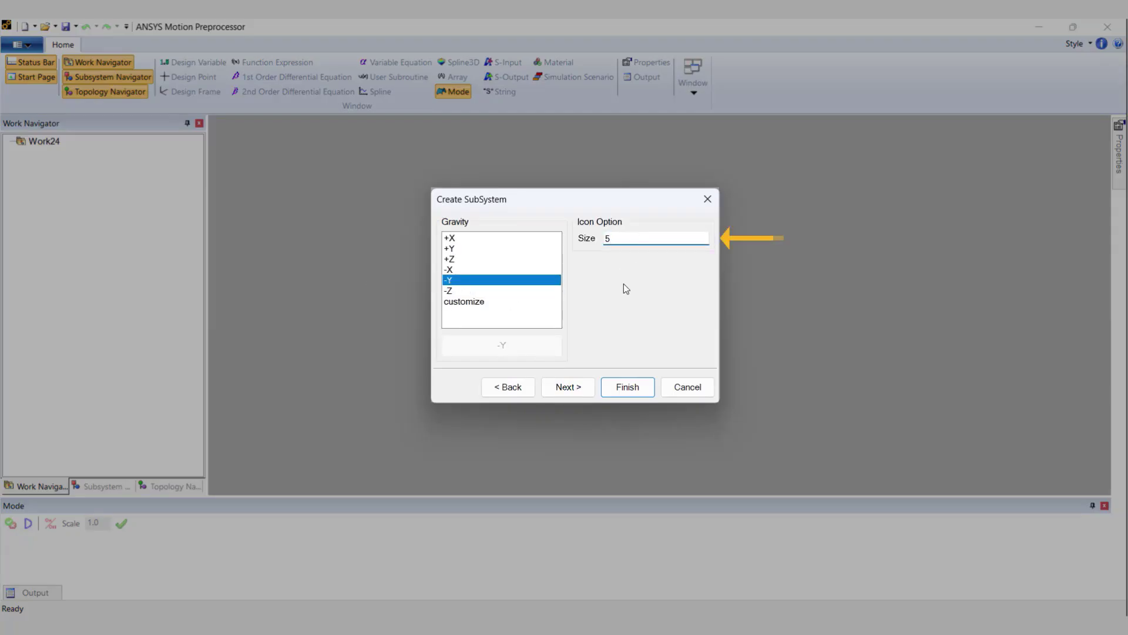
left_click(583, 388)
left_click(629, 386)
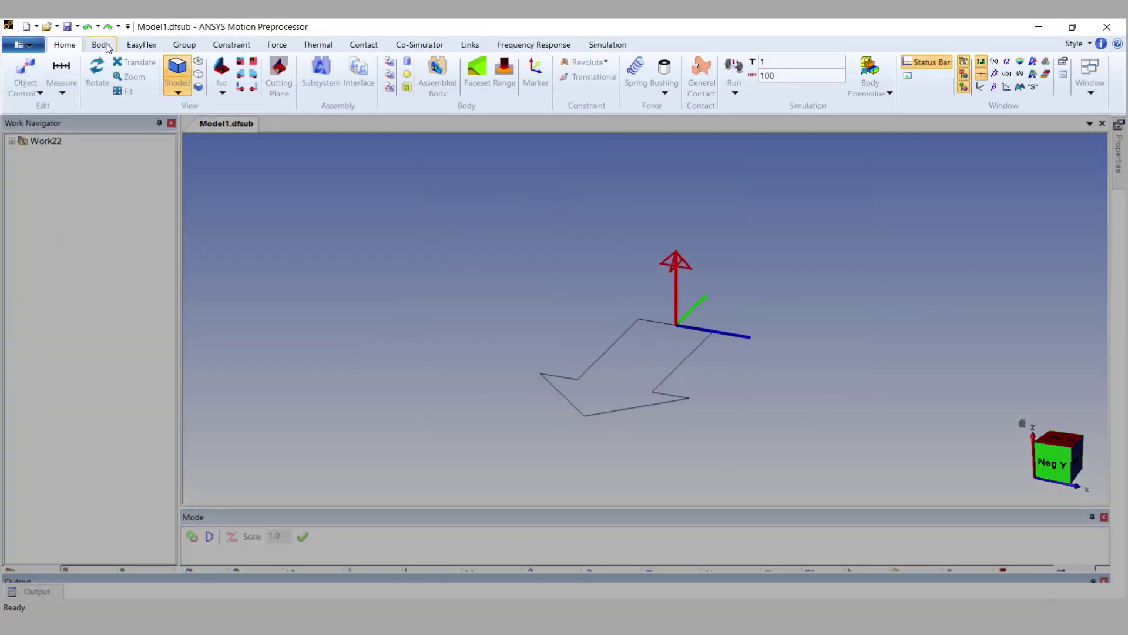
- Import the CAD file Assembly.stp from the Grabber_Bear Geometry folder with default result type and healing enabled
left_click(100, 44)
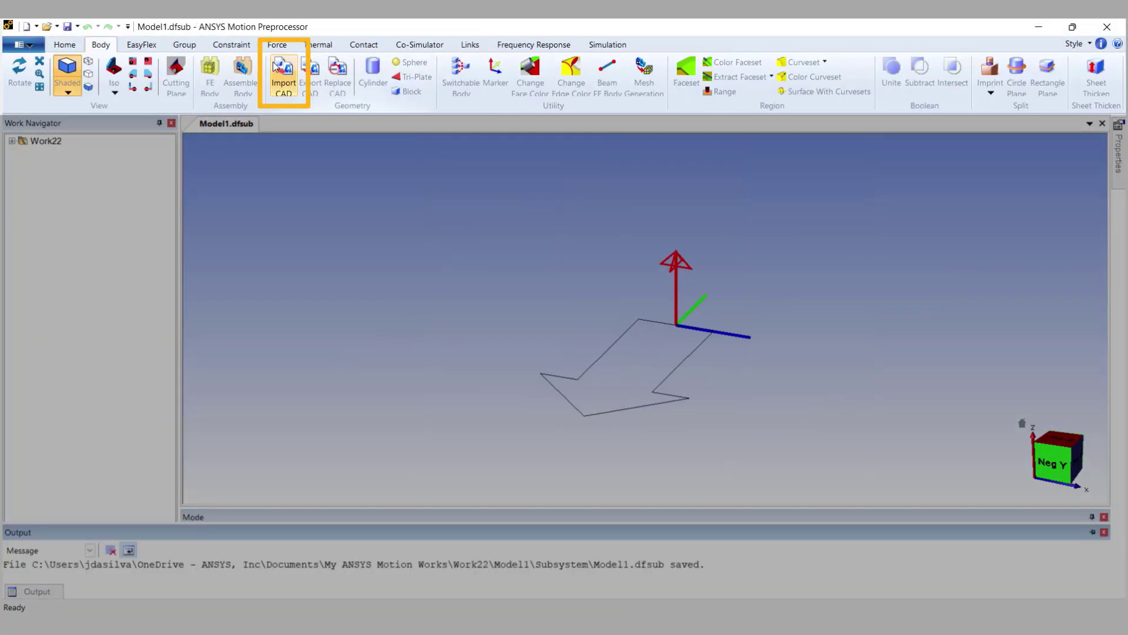
left_click(282, 74)
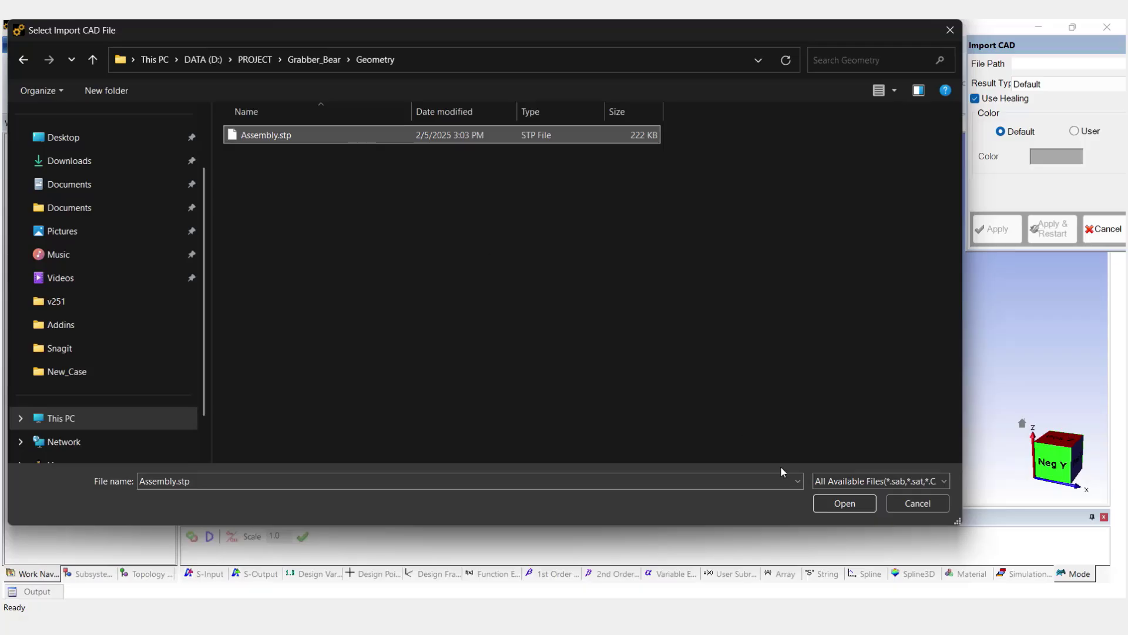
left_click(845, 503)
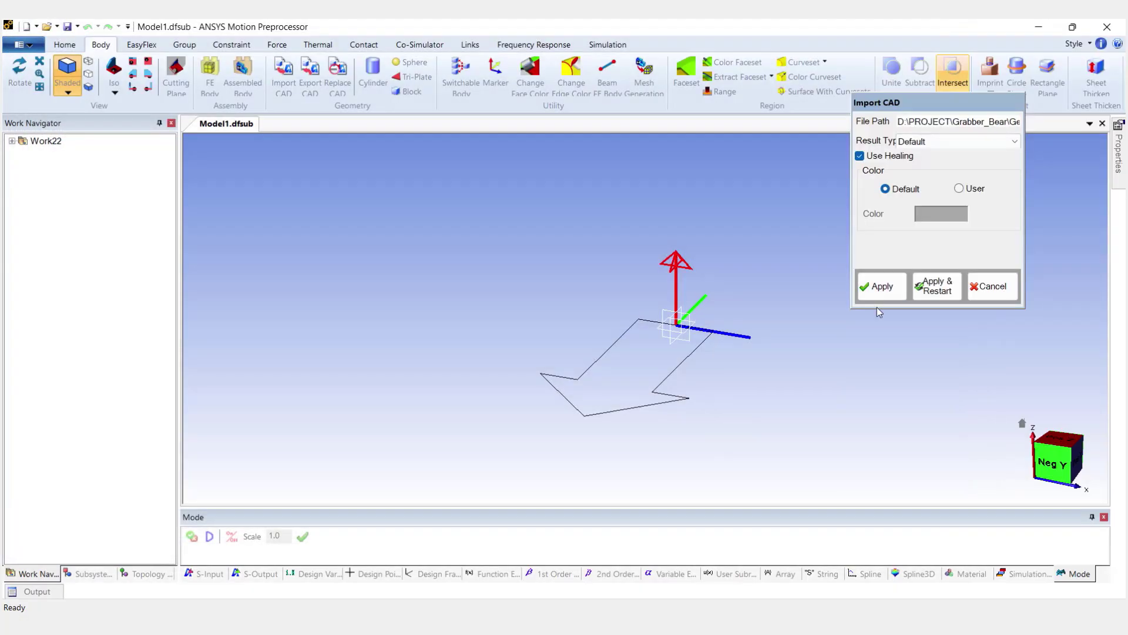
left_click(881, 288)
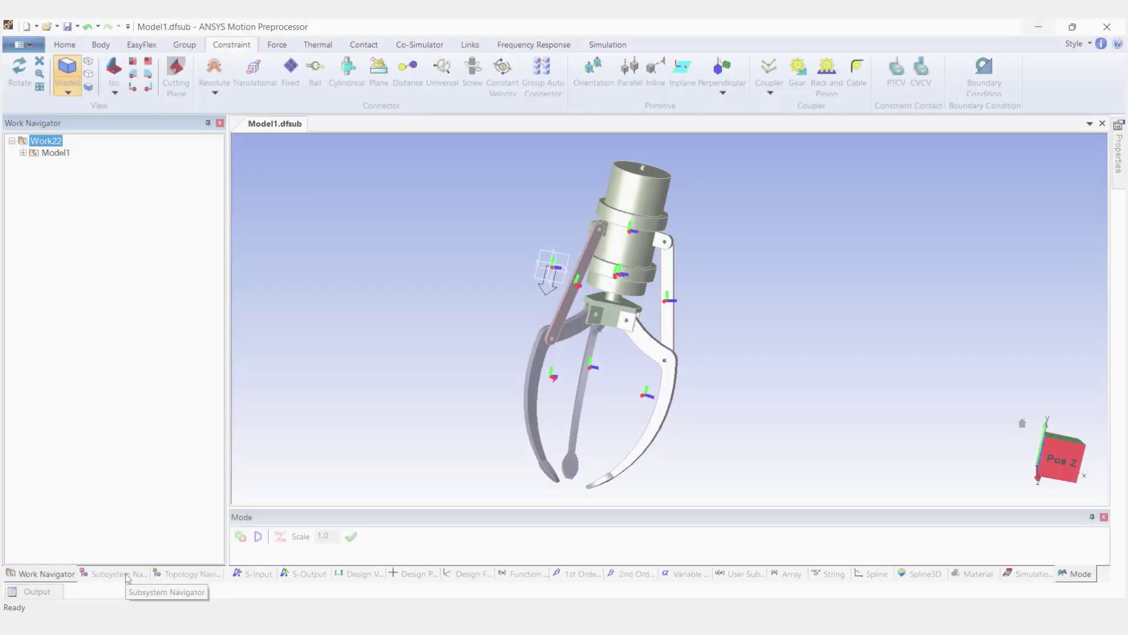
- Create a revolute joint between Assembly_4_4_Boss_Extrude1 and Assembly_3_3_Cut_Extrude3_002 at the claw arm's hole, taking the Z-axis from the hole's cylinder
left_click(128, 574)
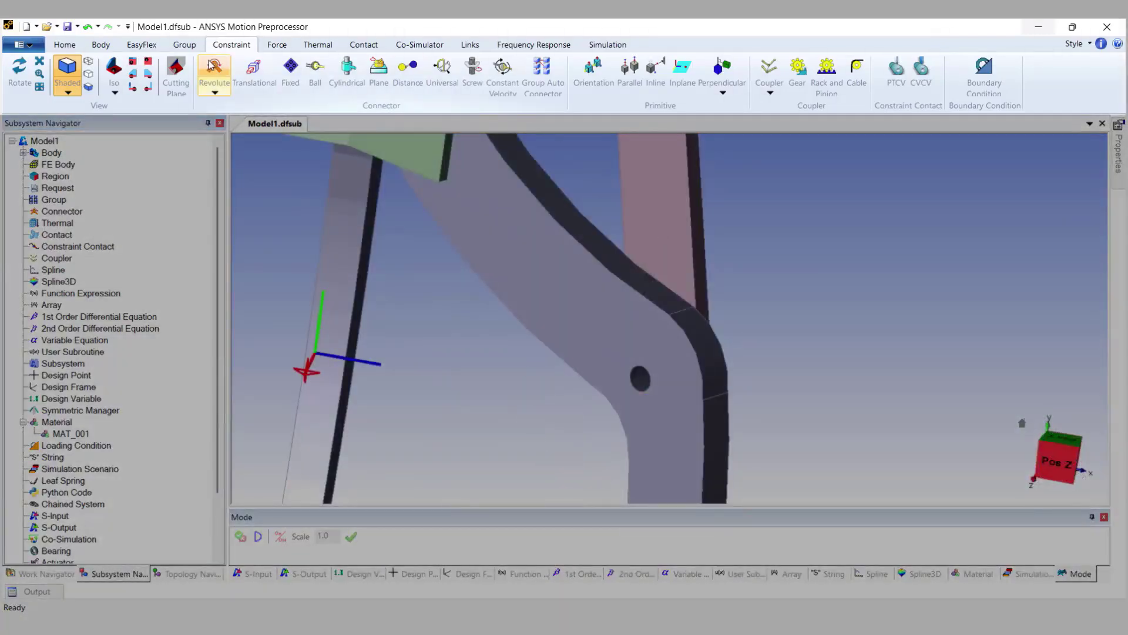
left_click(213, 70)
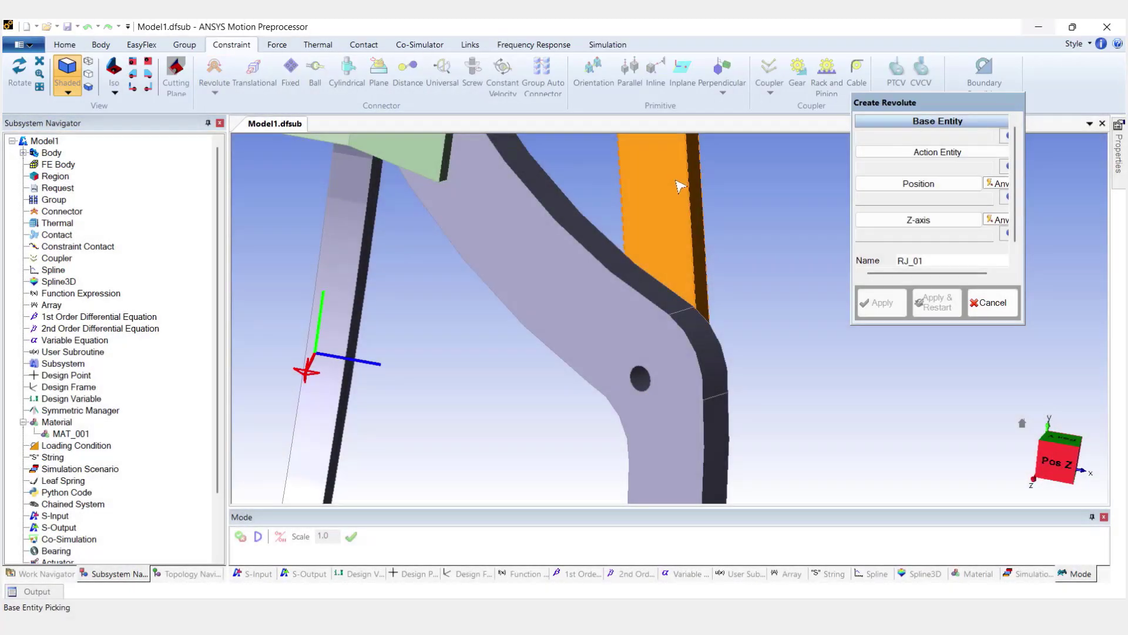
left_click(668, 251)
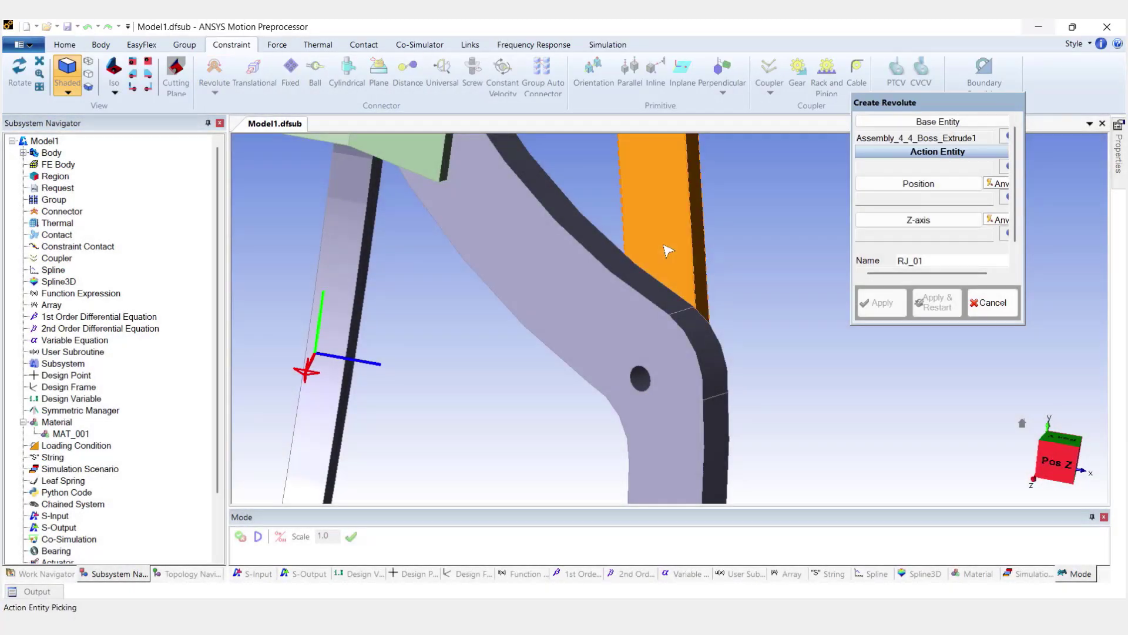
left_click(613, 304)
left_click(642, 382)
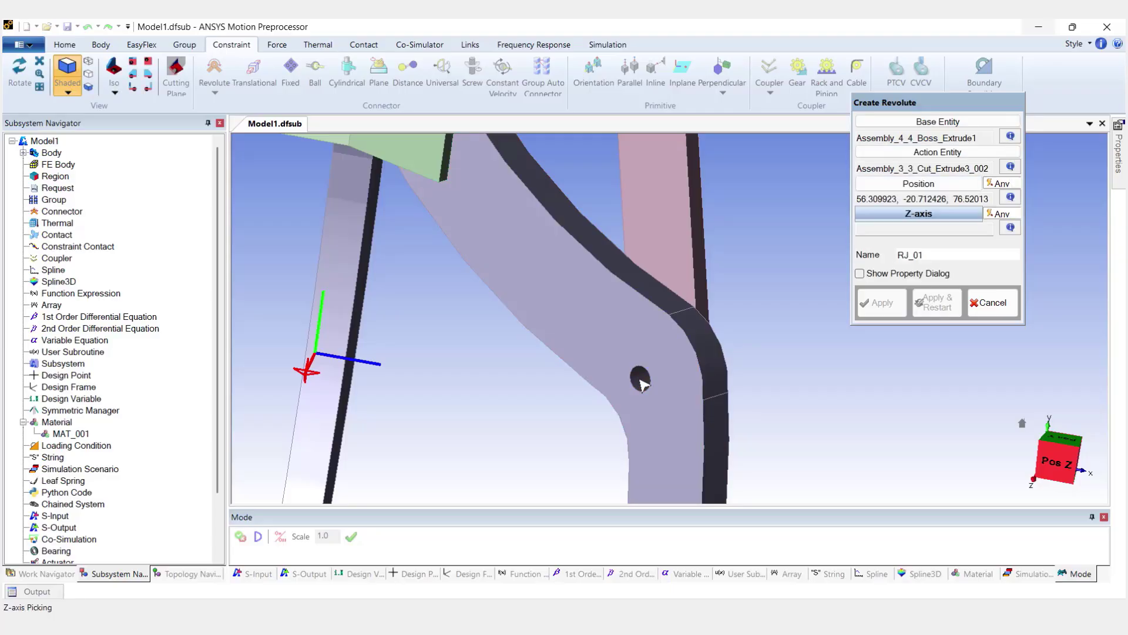
left_click(1018, 216)
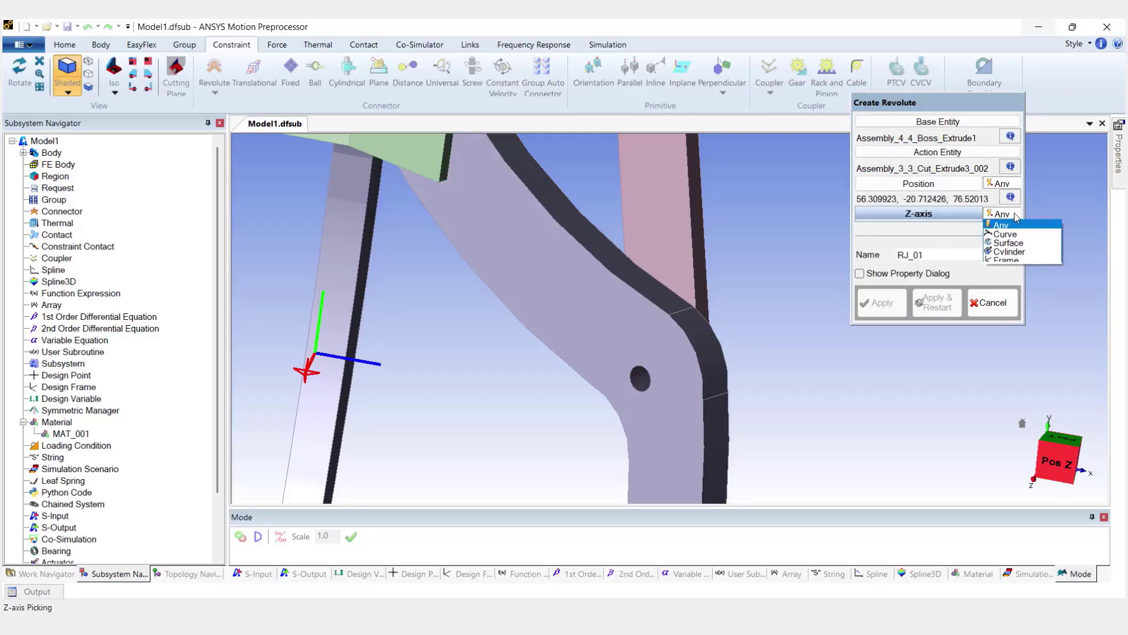
left_click(1006, 252)
scroll(642, 383, "up", 3)
left_click(647, 385)
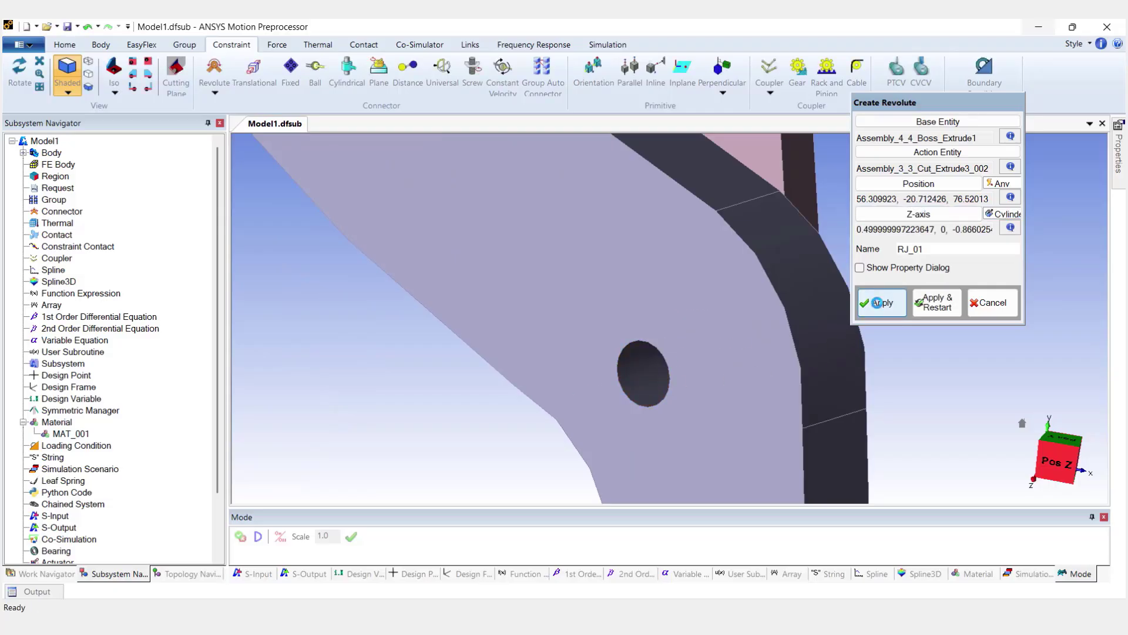
left_click(877, 303)
scroll(764, 388, "down", 3)
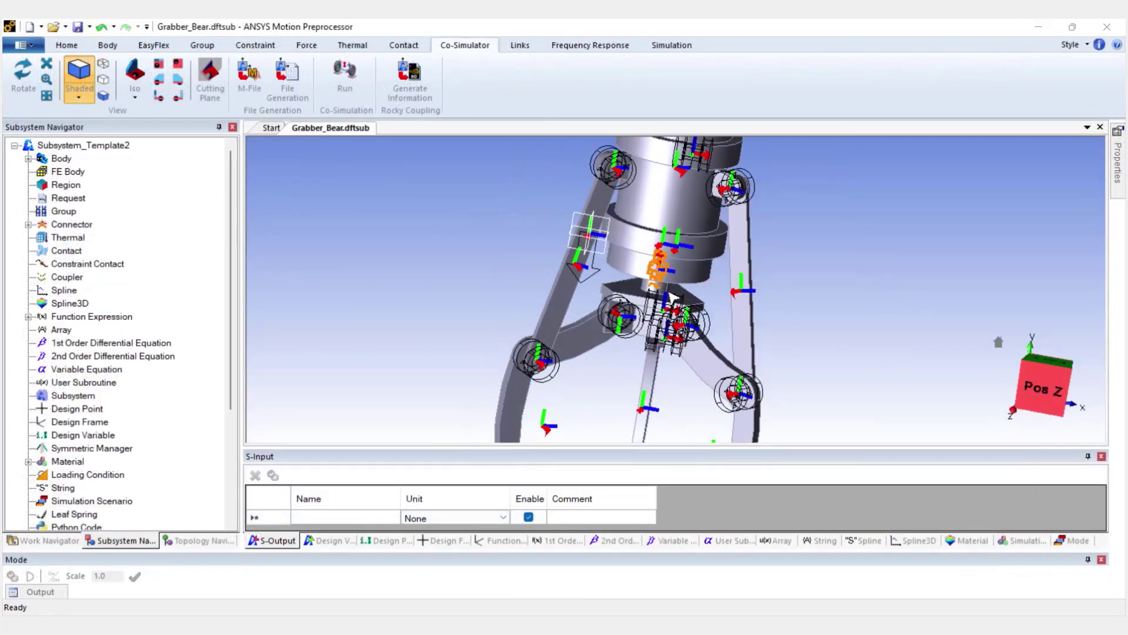
- Give translational connector TJ_04 the displacement function clow_1: STEP(TIME, 5, 0, 10, -31) + STEP(TIME, 11, 0, 13, 31) + STEP(TIME, 20, 0, 25, -31)
scroll(672, 297, "up", 2)
middle_click_drag(728, 290, 741, 292)
left_click(28, 224)
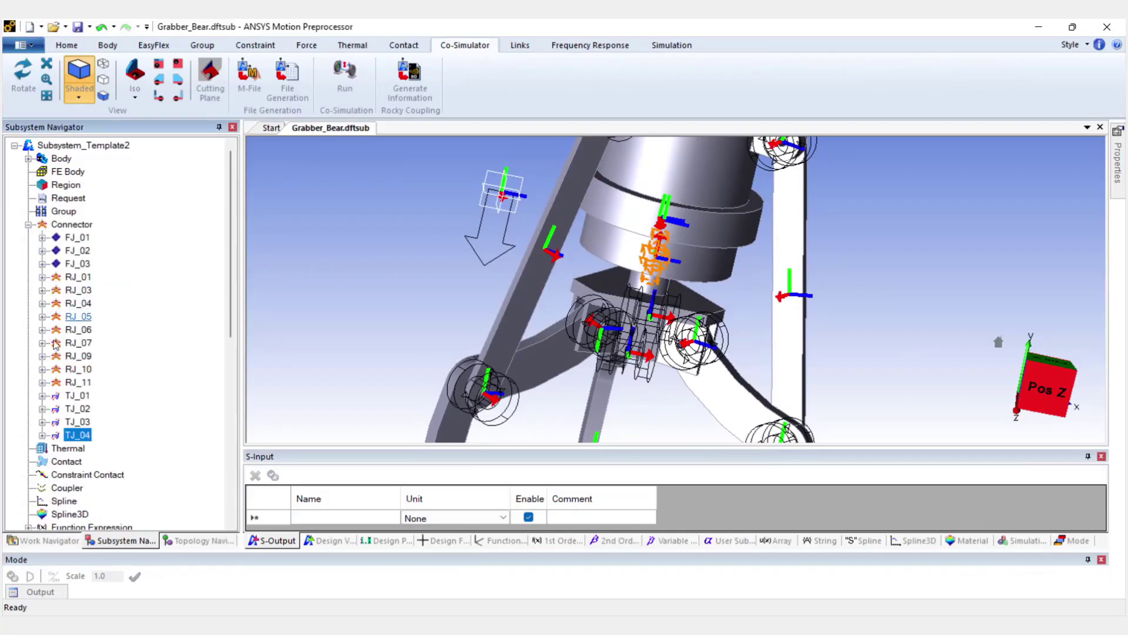
left_click(69, 435)
right_click(77, 436)
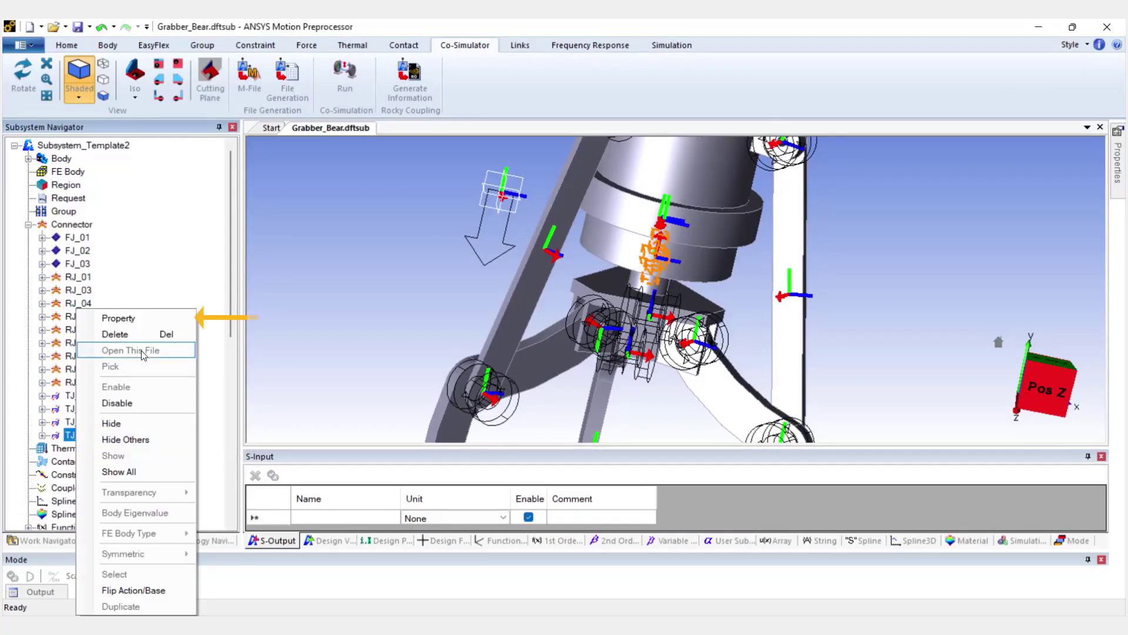
left_click(118, 318)
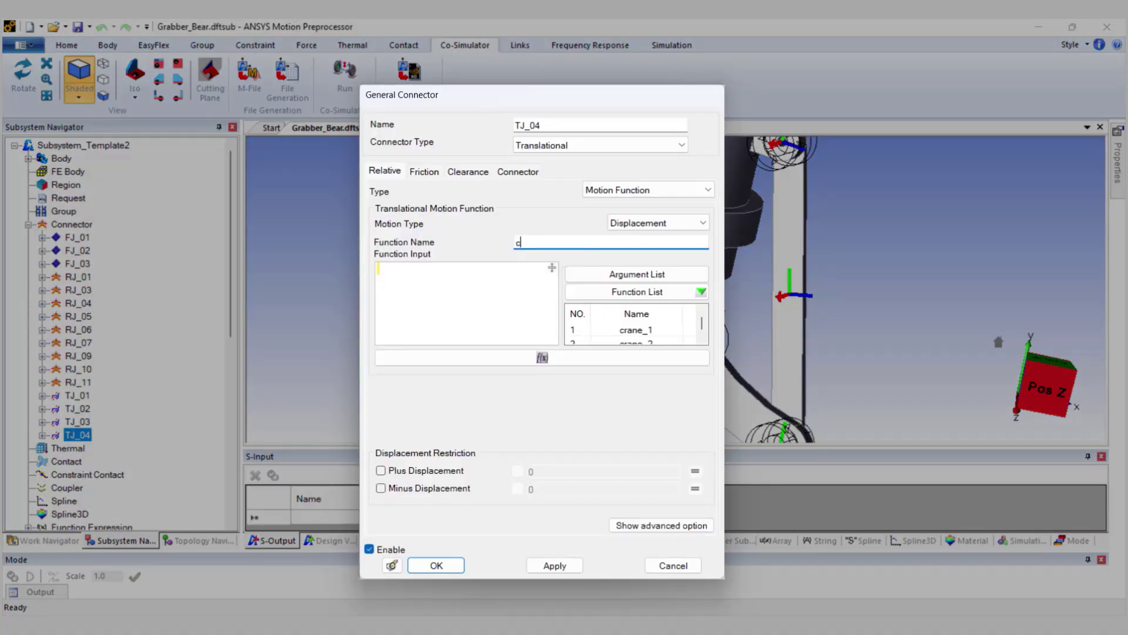
left_click(464, 284)
type("STEP(TIME, 5, 0, 10, -31) + STEP(TIME, 11, 0, 13, 31) + STEP(TIME, 20, 0, 25, -31)")
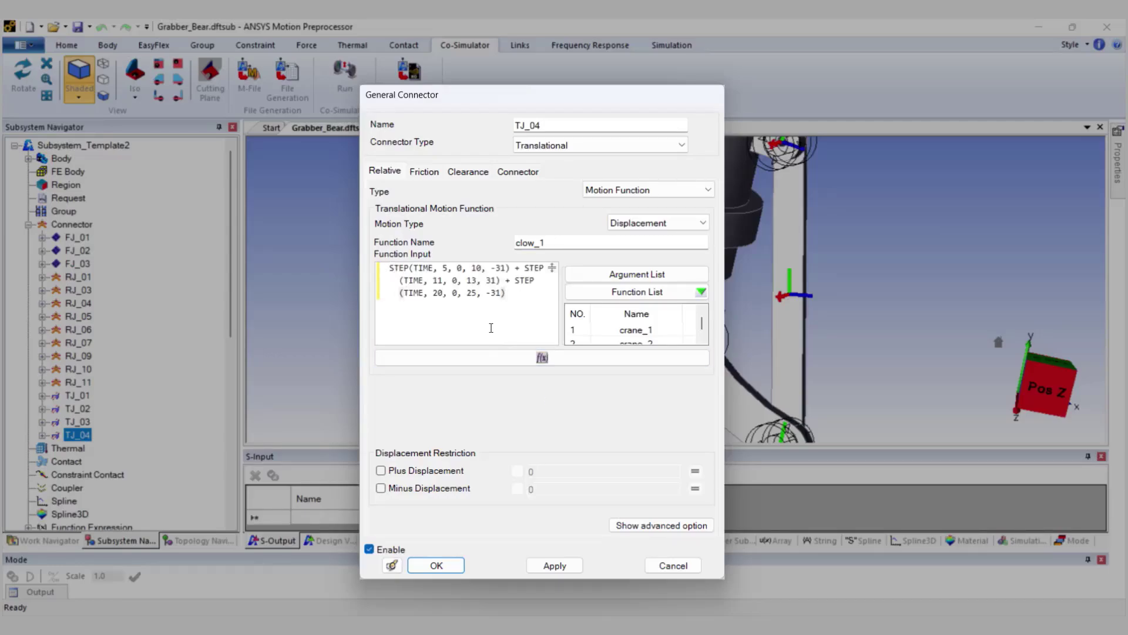
left_click(554, 565)
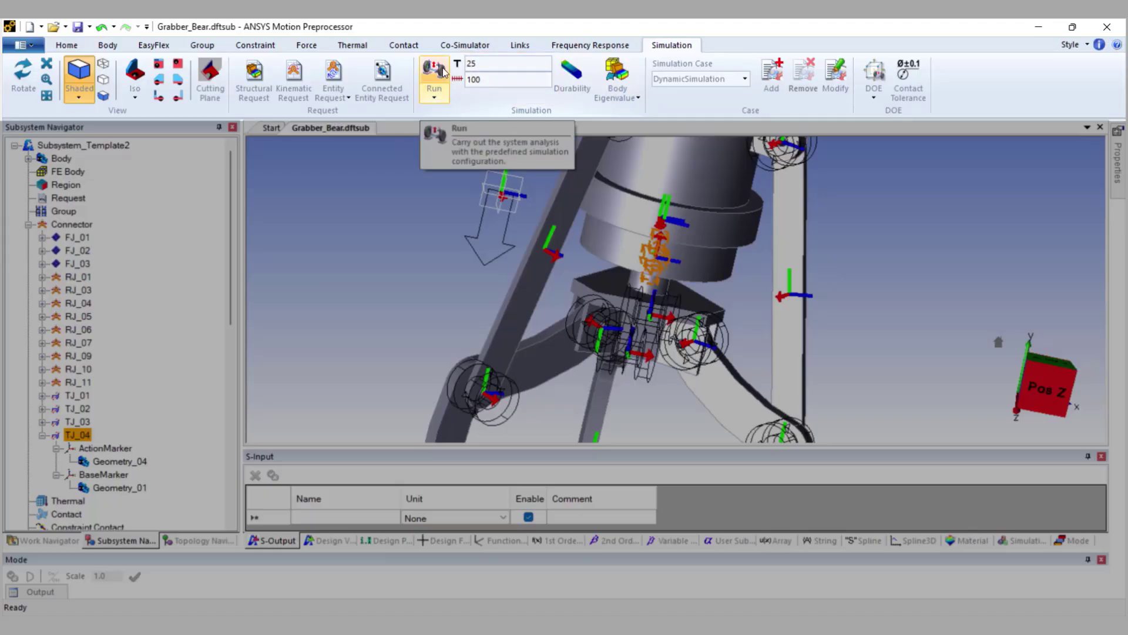
- Run the dynamic simulation of the grabber model
left_click(435, 94)
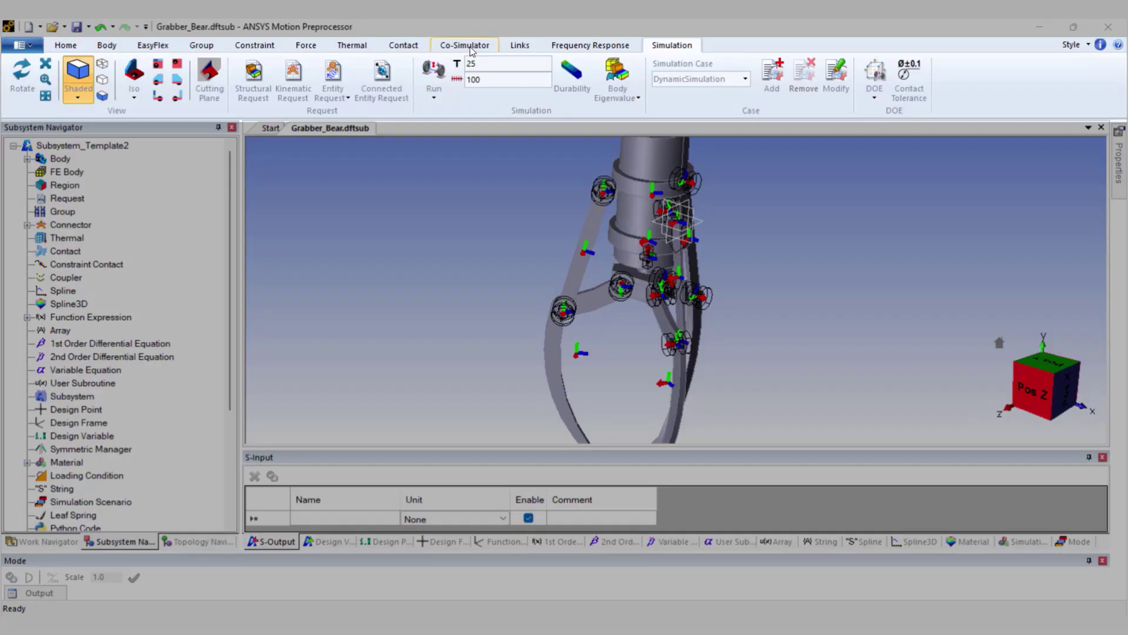
- Generate the Rocky coupling information and mark all bodies for both output and input
left_click(470, 47)
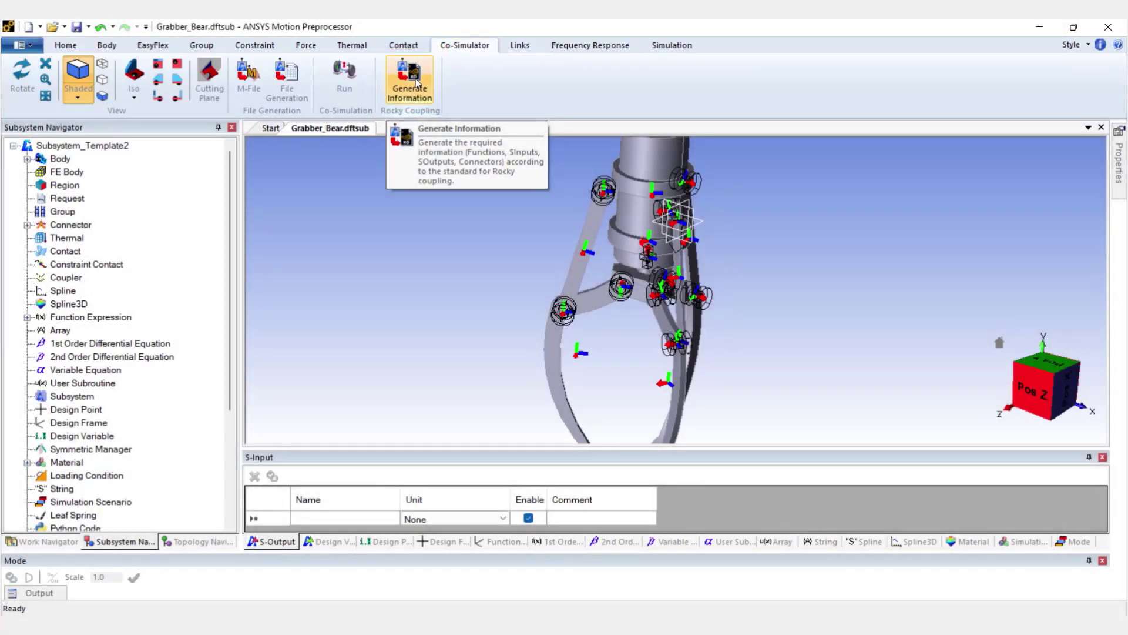
left_click(416, 82)
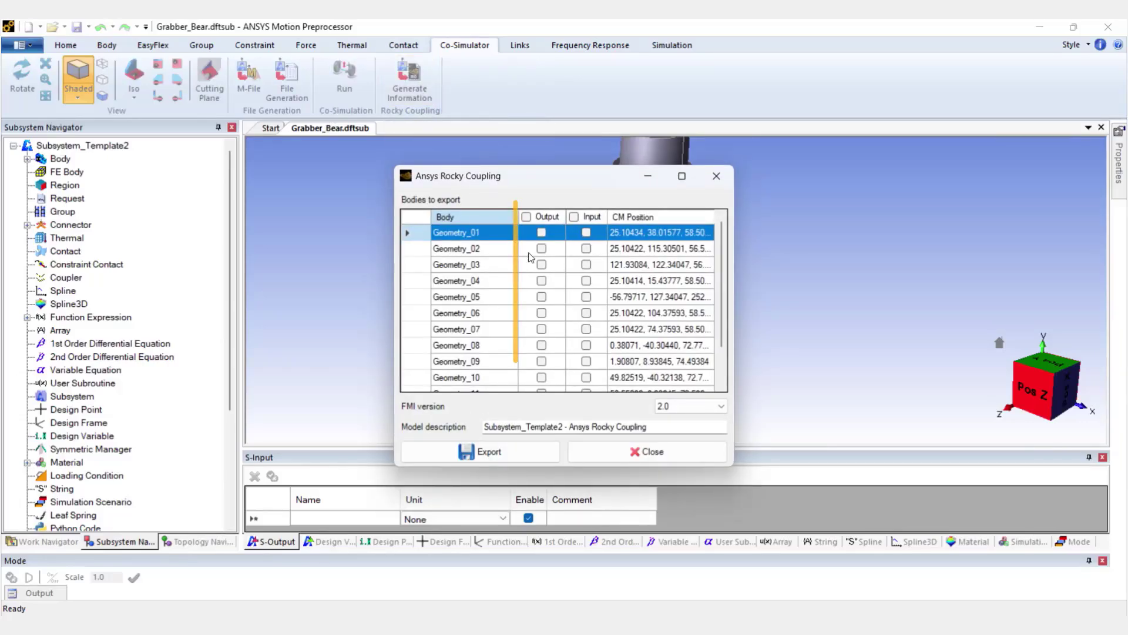
left_click(526, 217)
left_click(573, 217)
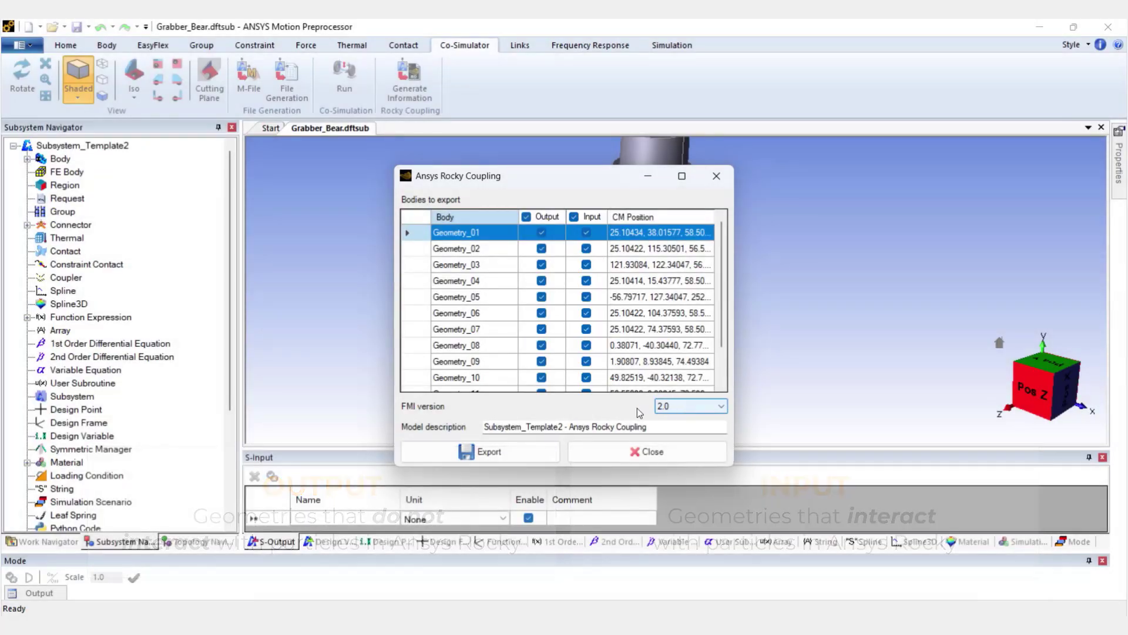
- Export the coupling with FMI version 2.0 as the FMU file Grabber_Bear in the D:\Motion_Coupling folder
left_click(483, 452)
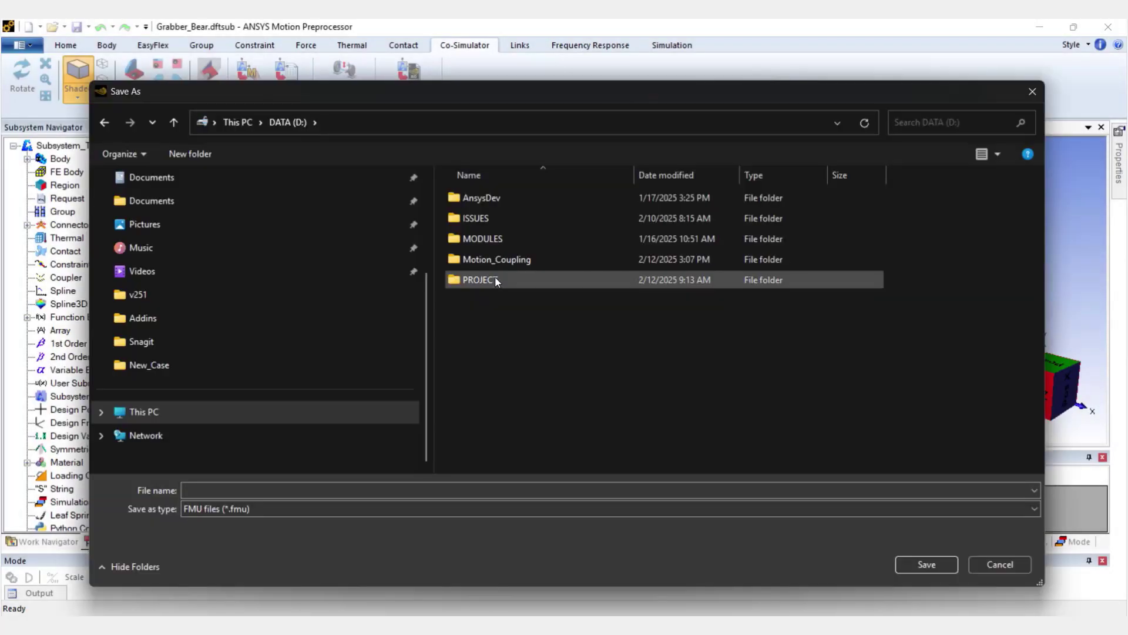
double_click(497, 258)
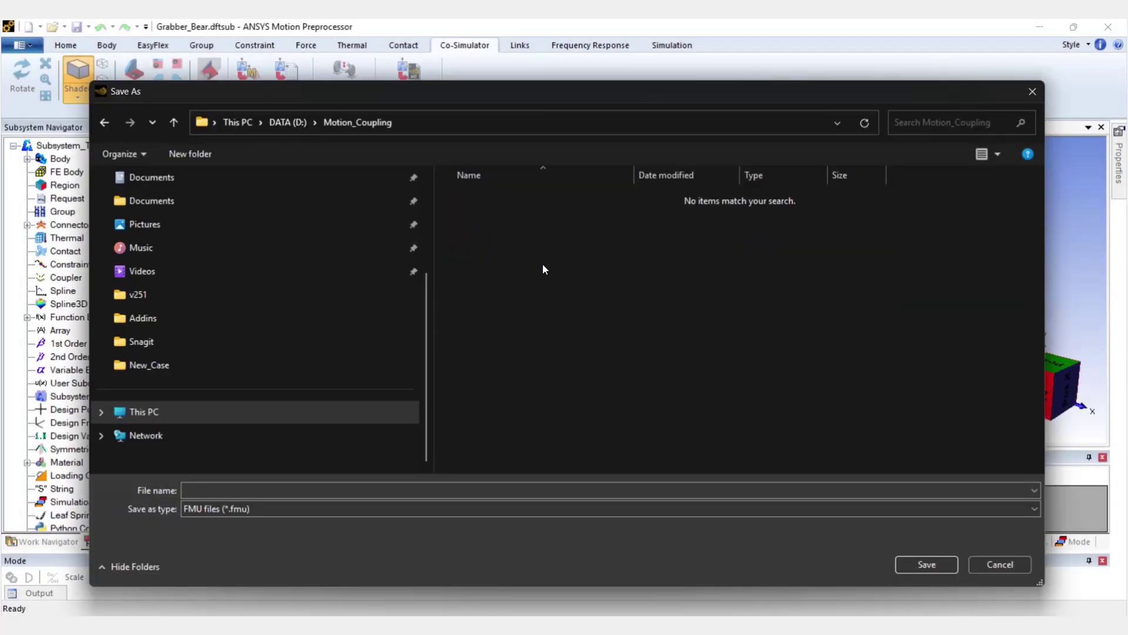
left_click(393, 489)
type("Grabber_Bear")
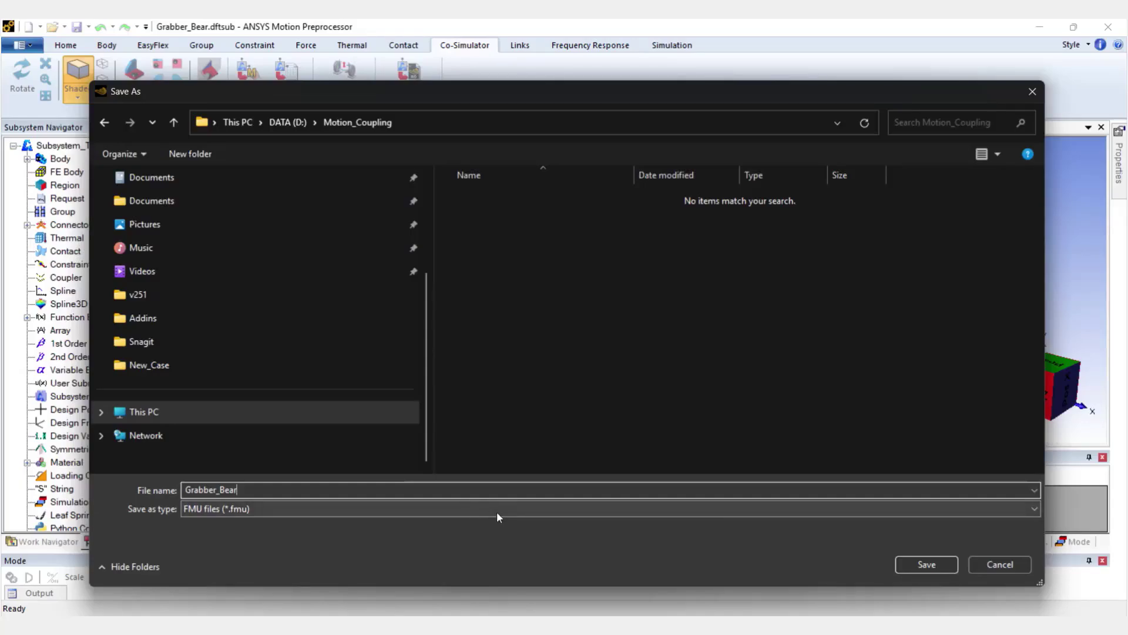
left_click(916, 565)
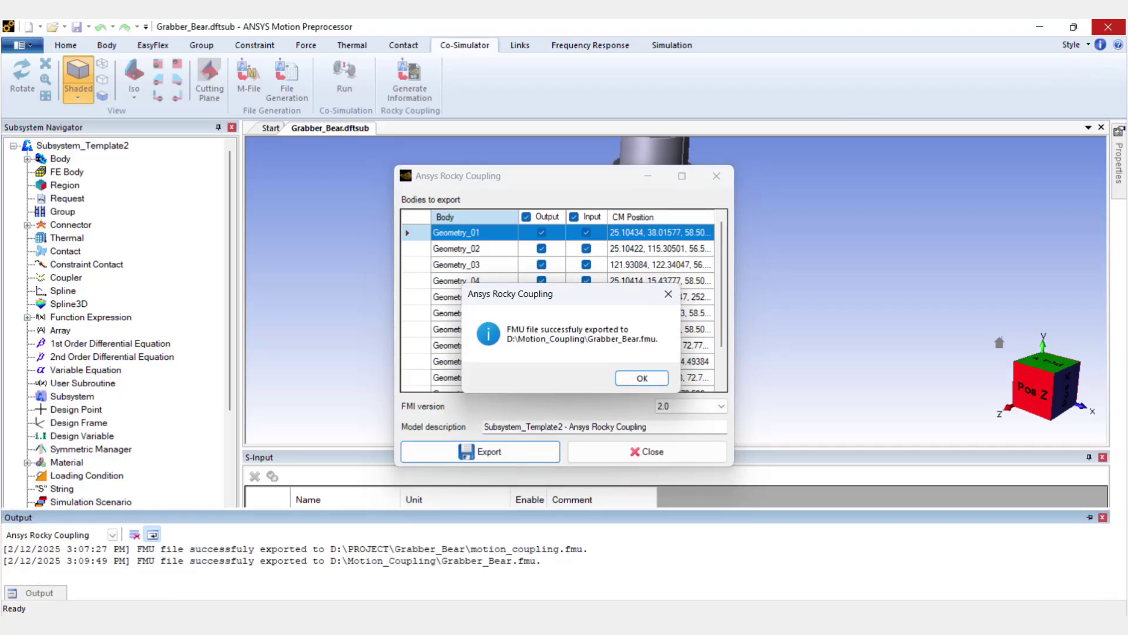
left_click(663, 376)
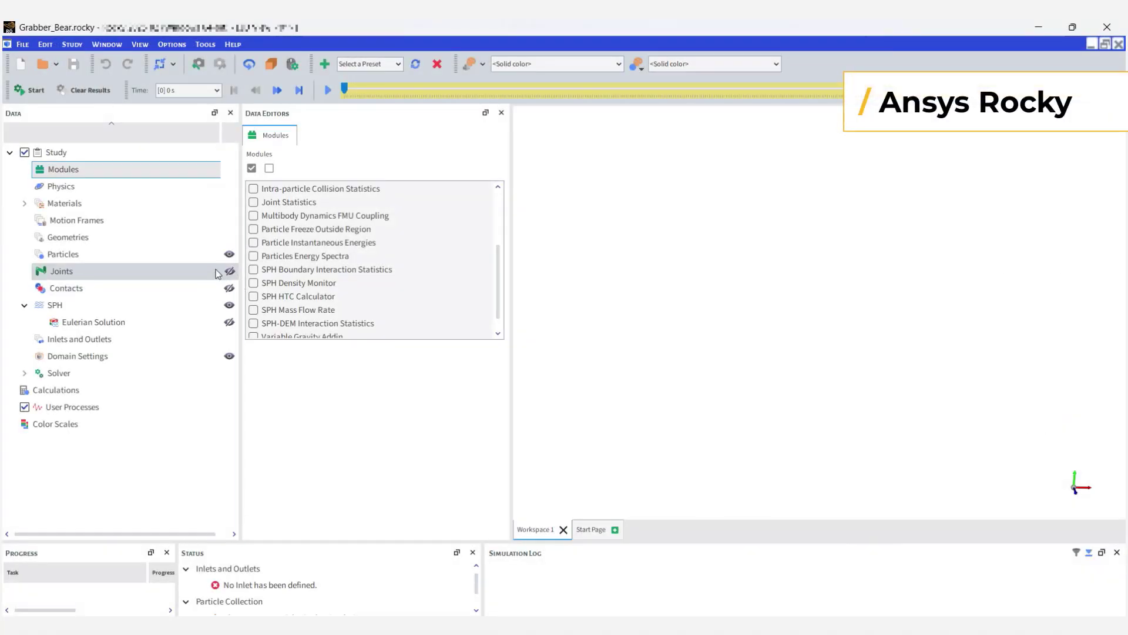
- Enable the Multibody Dynamics FMU Coupling module and load Grabber_Bear.fmu as its FMU file
left_click(110, 170)
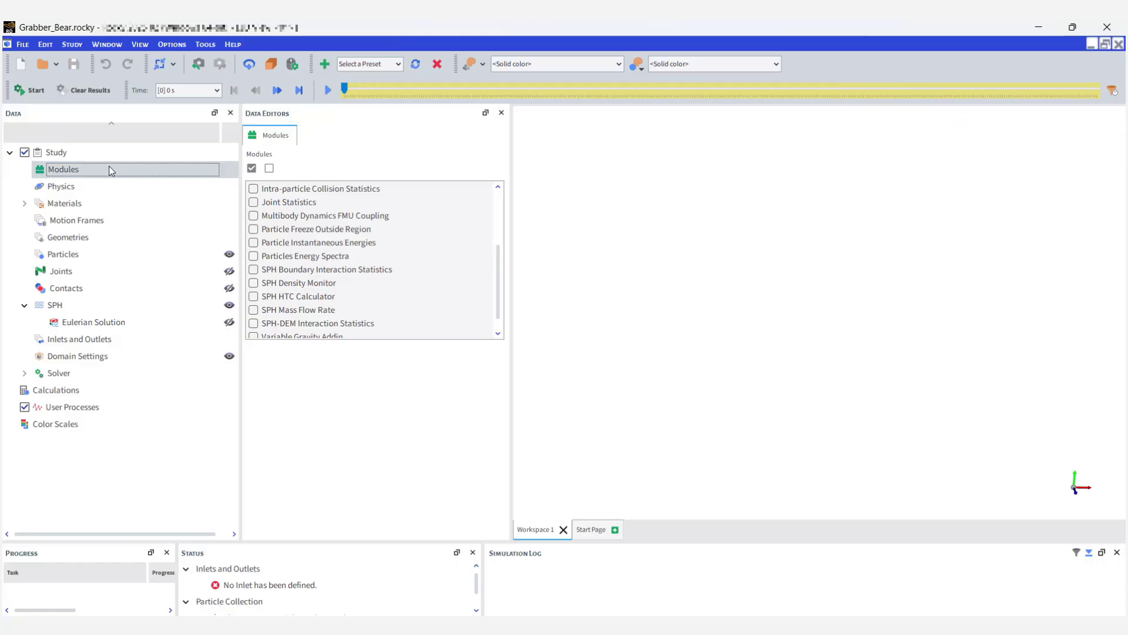
left_click(253, 216)
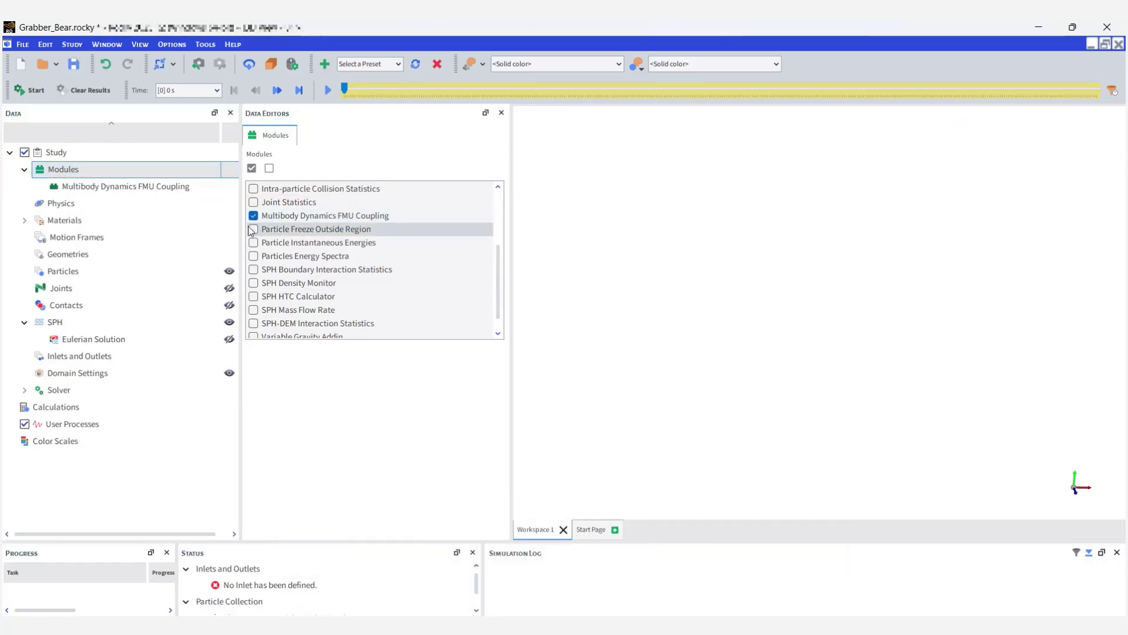
left_click(130, 187)
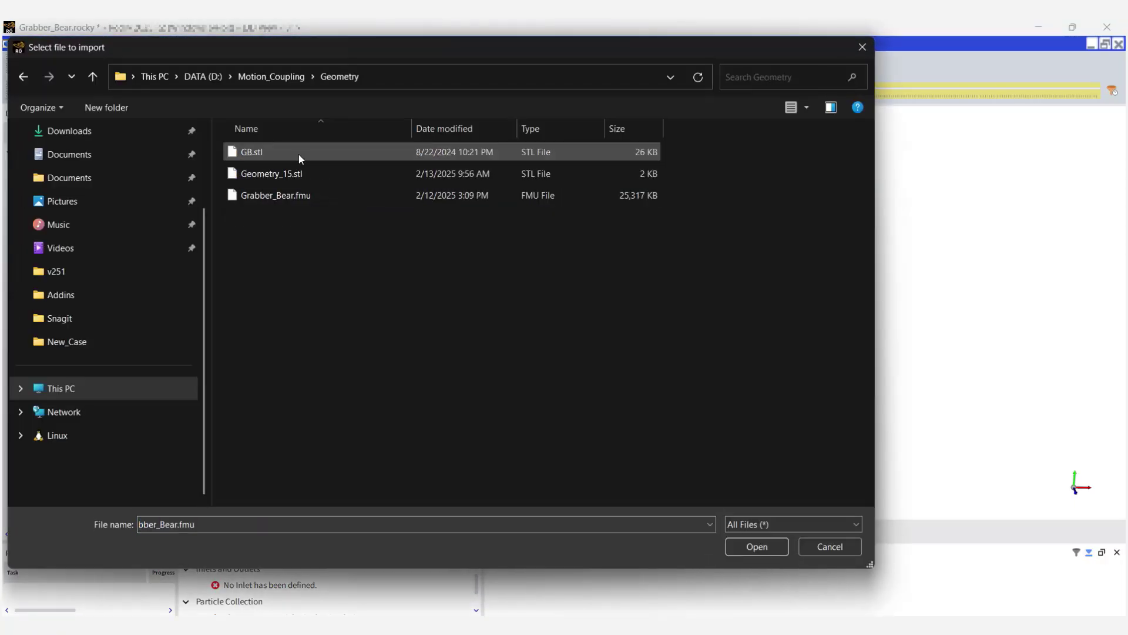
left_click(285, 194)
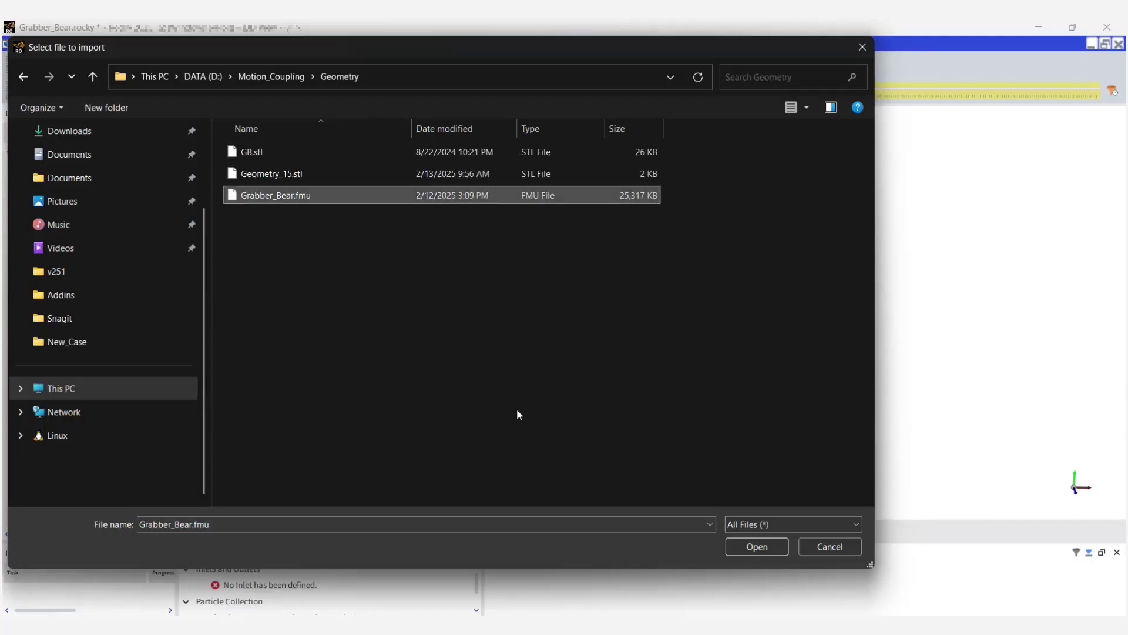
left_click(749, 552)
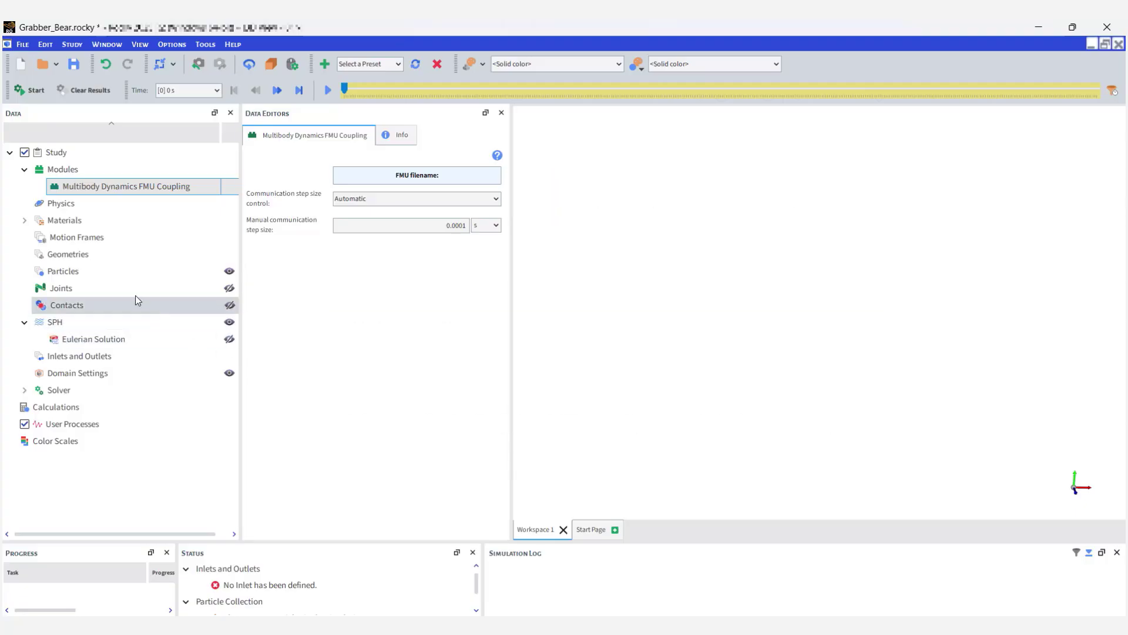
- Import the grabber bodies from Grabber_Bear.fmu as wall geometries with mm as the import unit
left_click(90, 253)
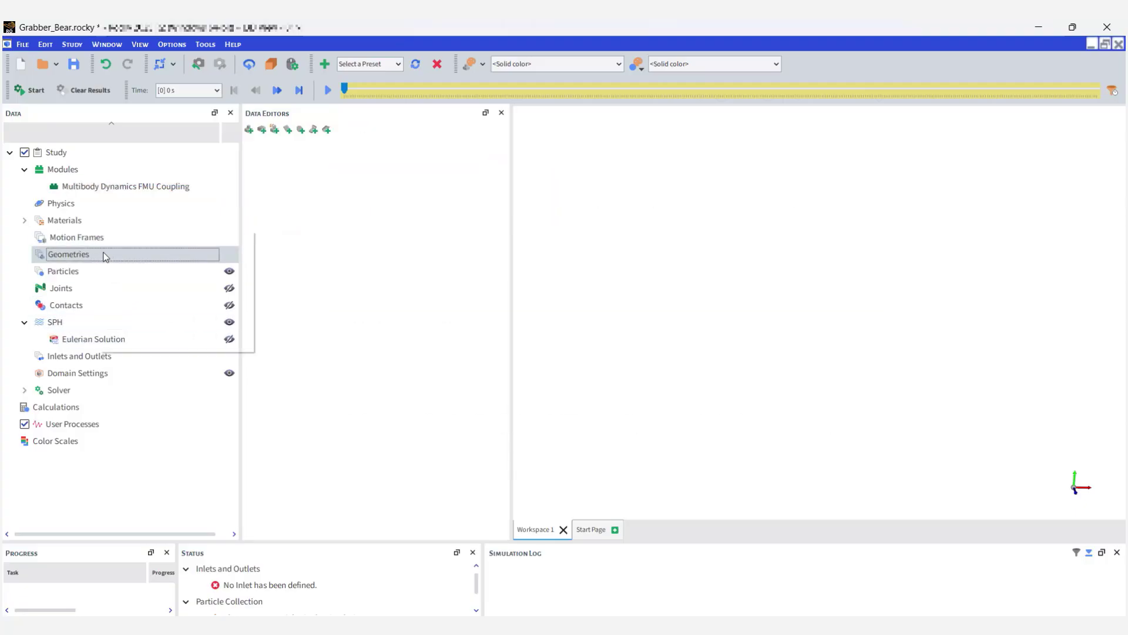
right_click(102, 256)
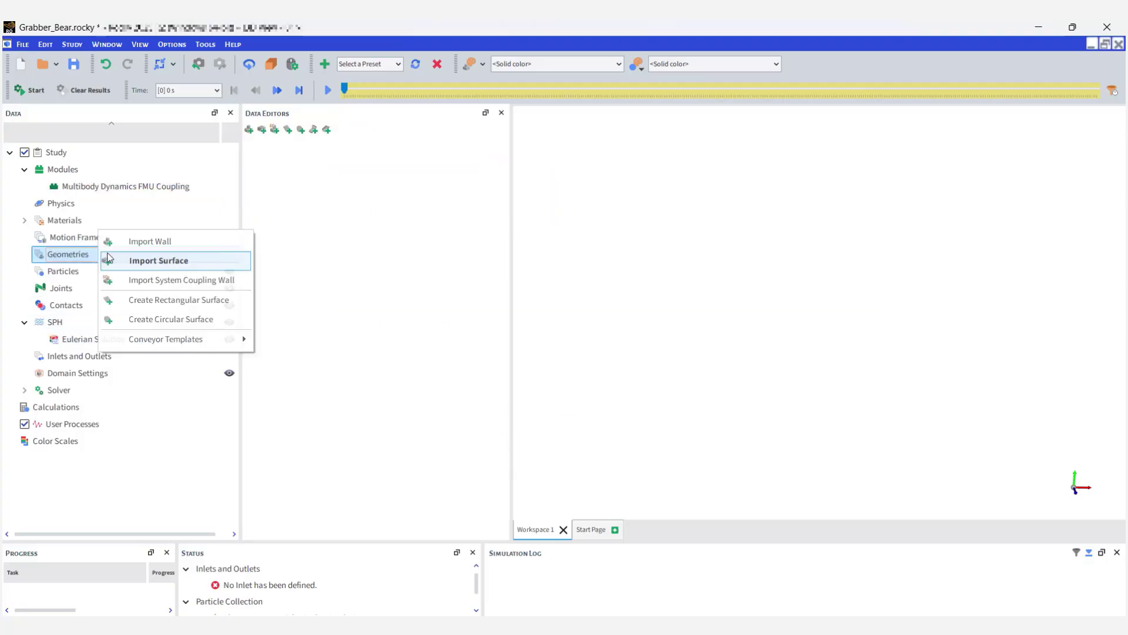
left_click(161, 245)
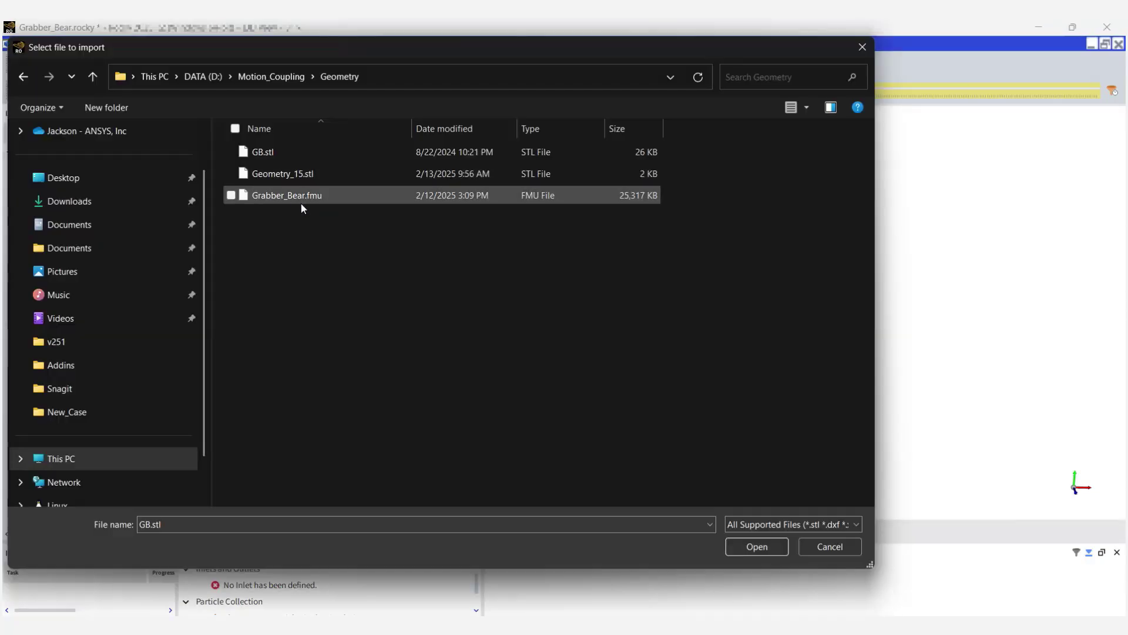
left_click(302, 199)
left_click(758, 545)
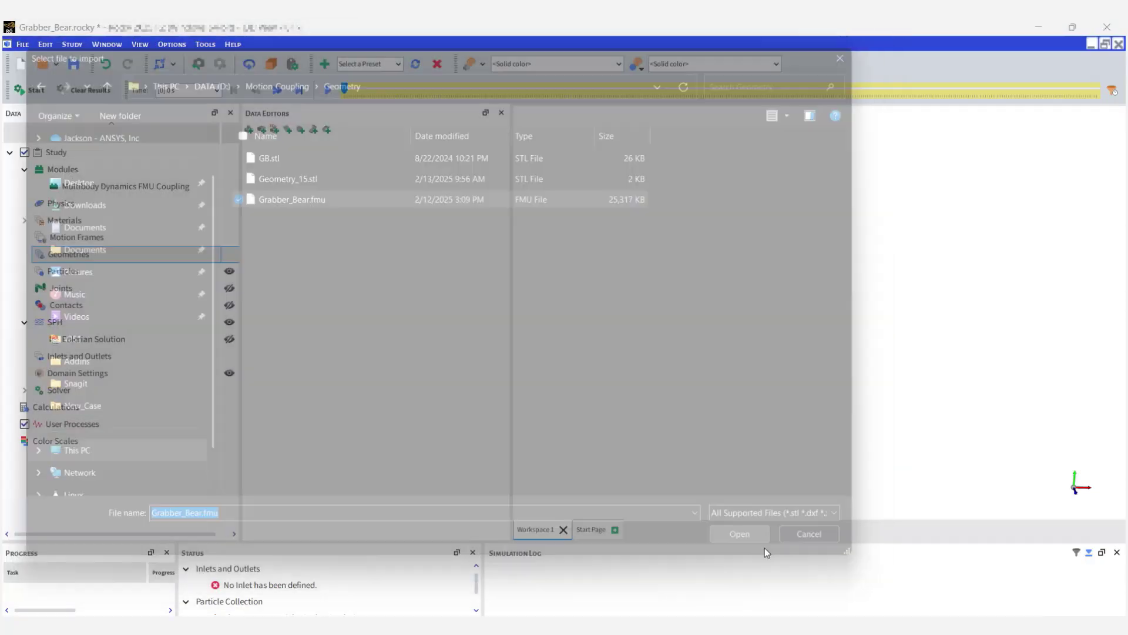
left_click(567, 270)
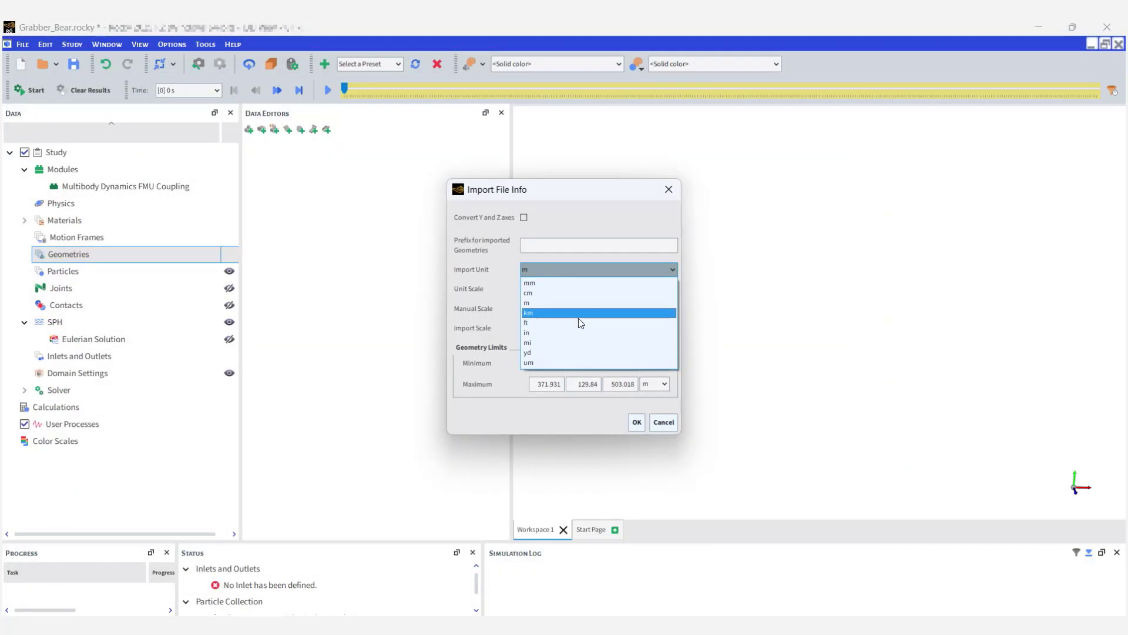
left_click(562, 282)
left_click(637, 421)
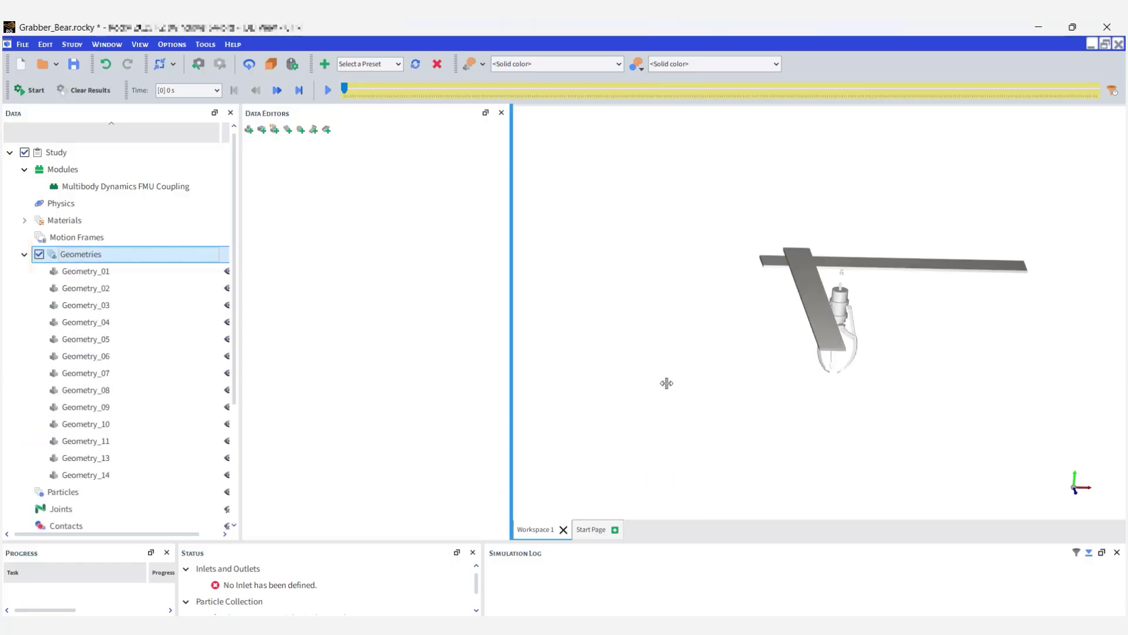
left_click_drag(711, 383, 729, 360)
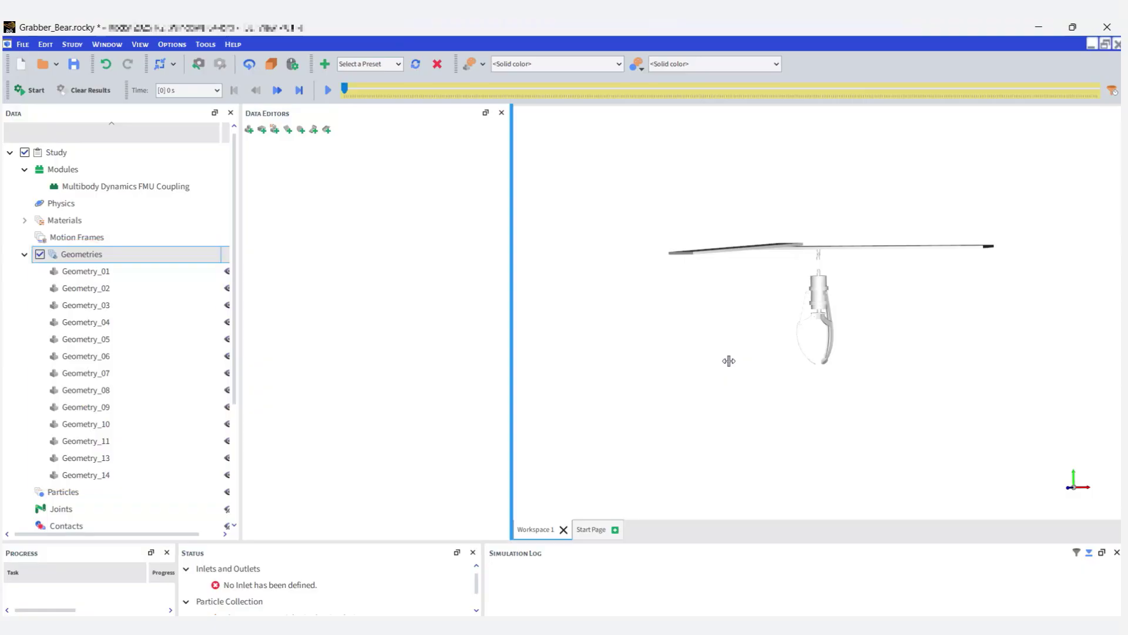
- Import Geometry_15.stl as an additional wall enclosing the grabber, choosing its import unit
right_click(113, 255)
left_click(159, 243)
left_click(288, 173)
left_click(757, 547)
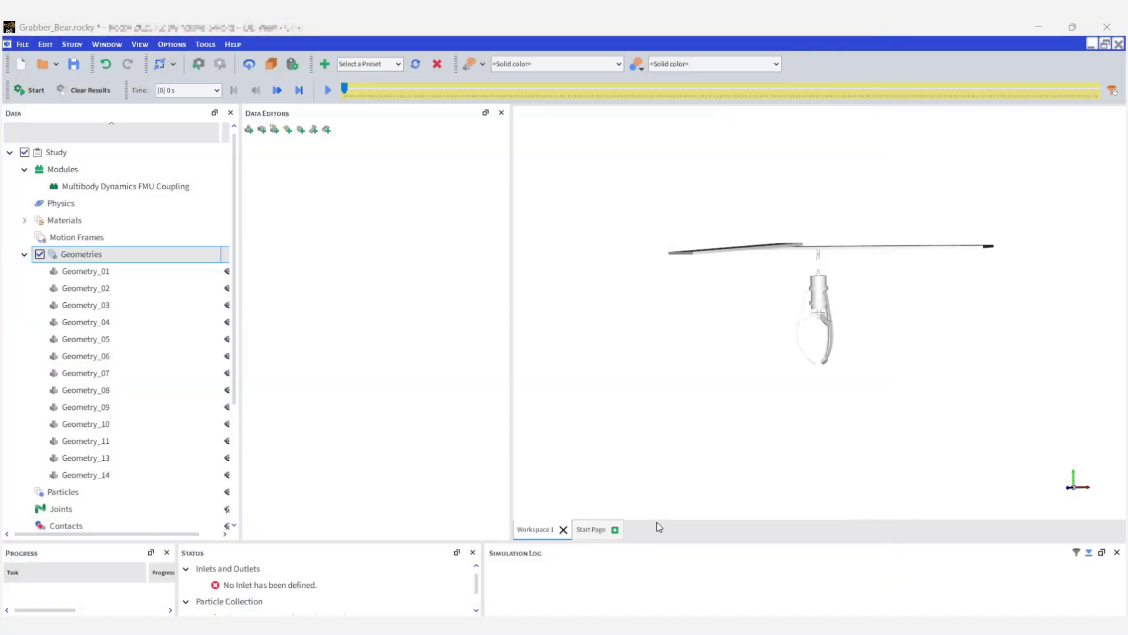
left_click(553, 272)
left_click(556, 294)
left_click(637, 423)
scroll(729, 334, "down", 2)
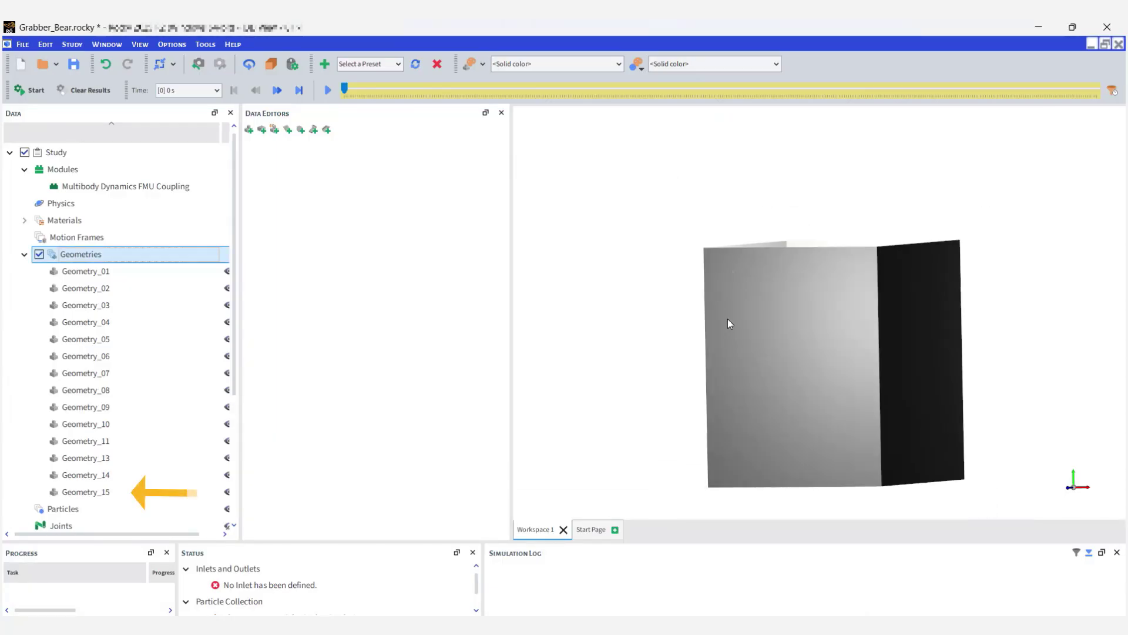
left_click_drag(727, 319, 728, 368)
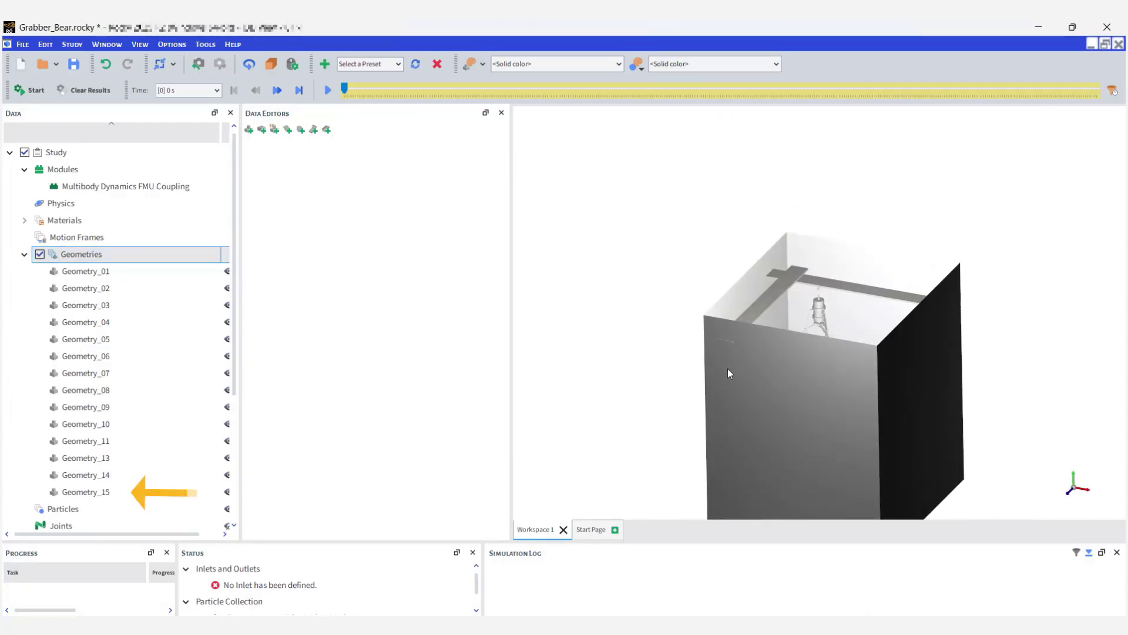
- Turn on transparency at 70 for the Geometry_15 wall
left_click(86, 491)
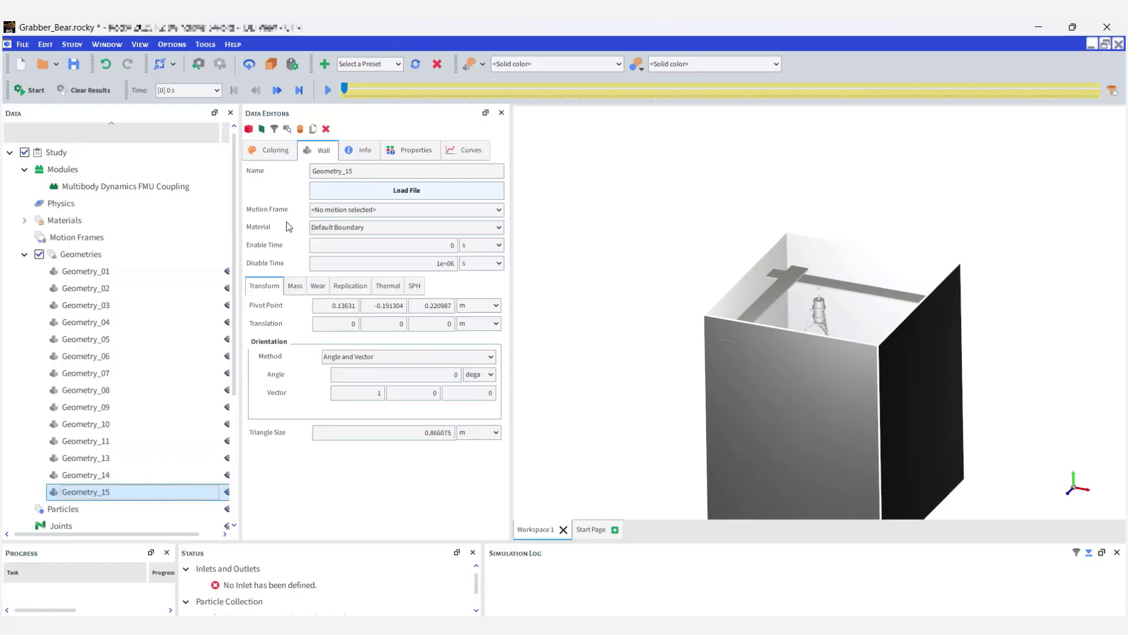
left_click(273, 150)
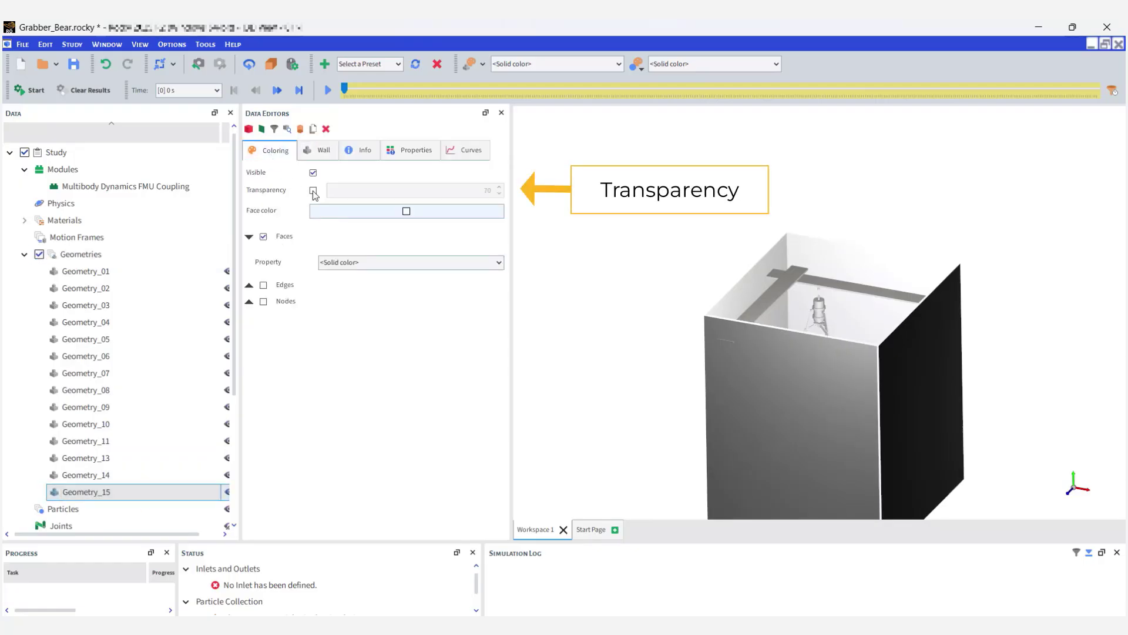
left_click(312, 190)
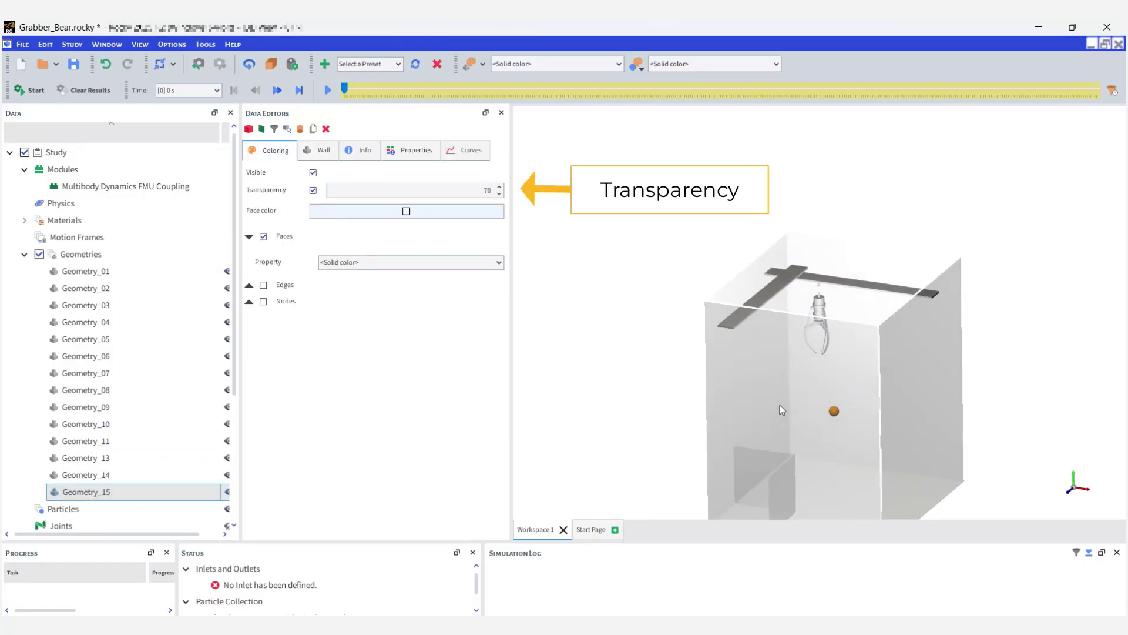
- Create a particle with the bear-shaped Custom Polyhedron shape and open its details view
scroll(125, 405, "down", 2)
left_click(125, 405)
right_click(126, 406)
mouse_move(121, 456)
left_click(294, 418)
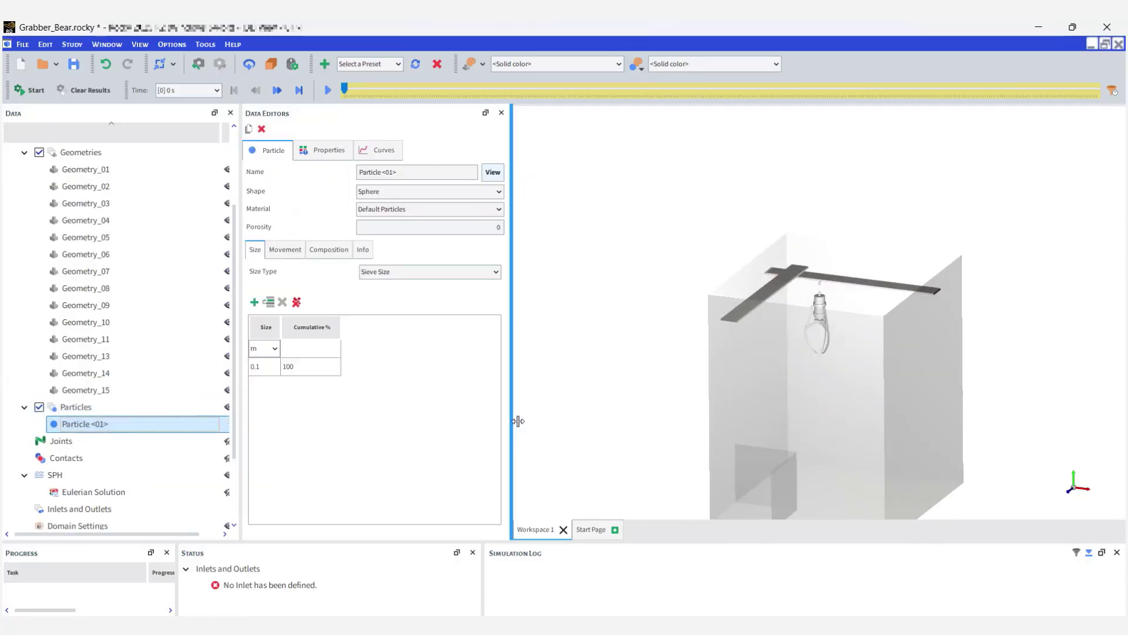
left_click(492, 171)
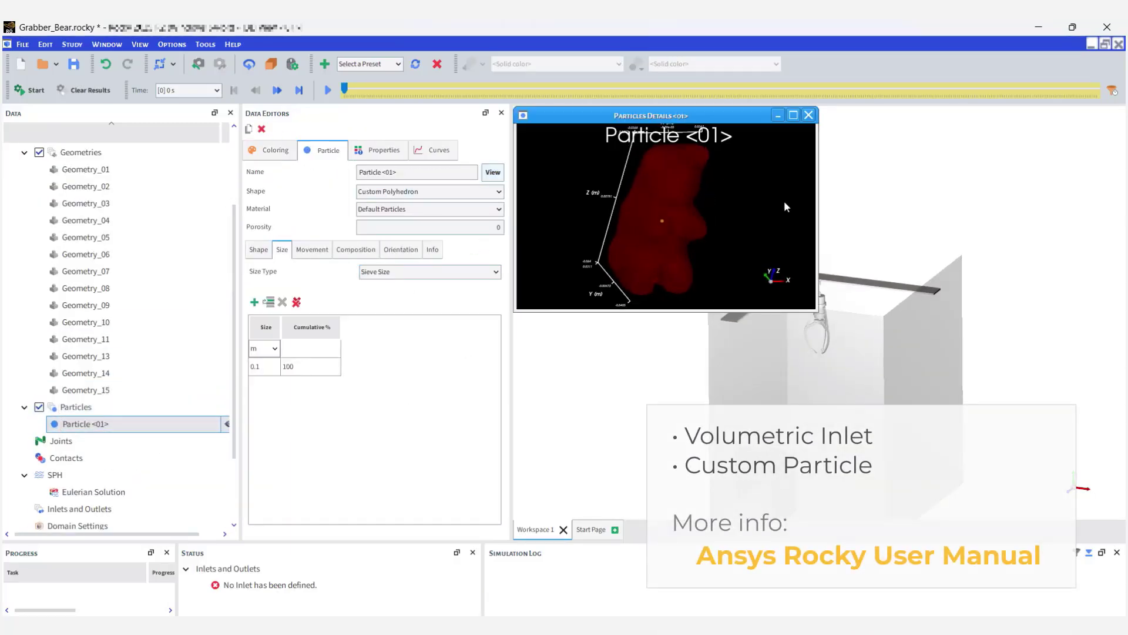
- Create a volumetric inlet with 50 kg of Particle <01> and select Geometry_15 as its region geometry
scroll(118, 423, "down", 2)
right_click(94, 424)
left_click(138, 433)
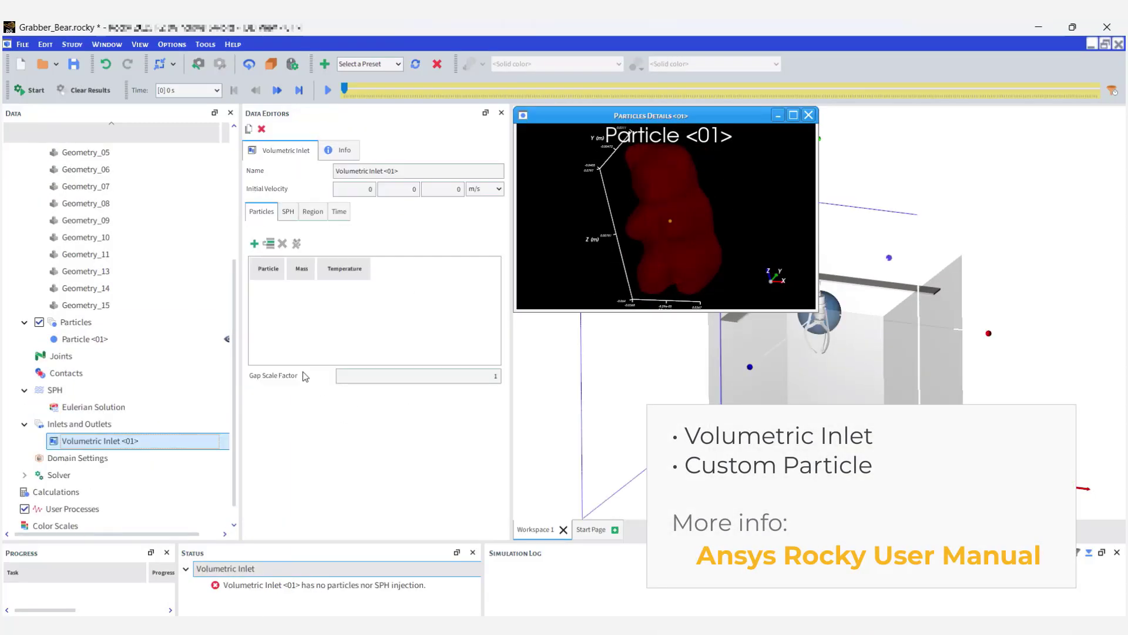
double_click(324, 309)
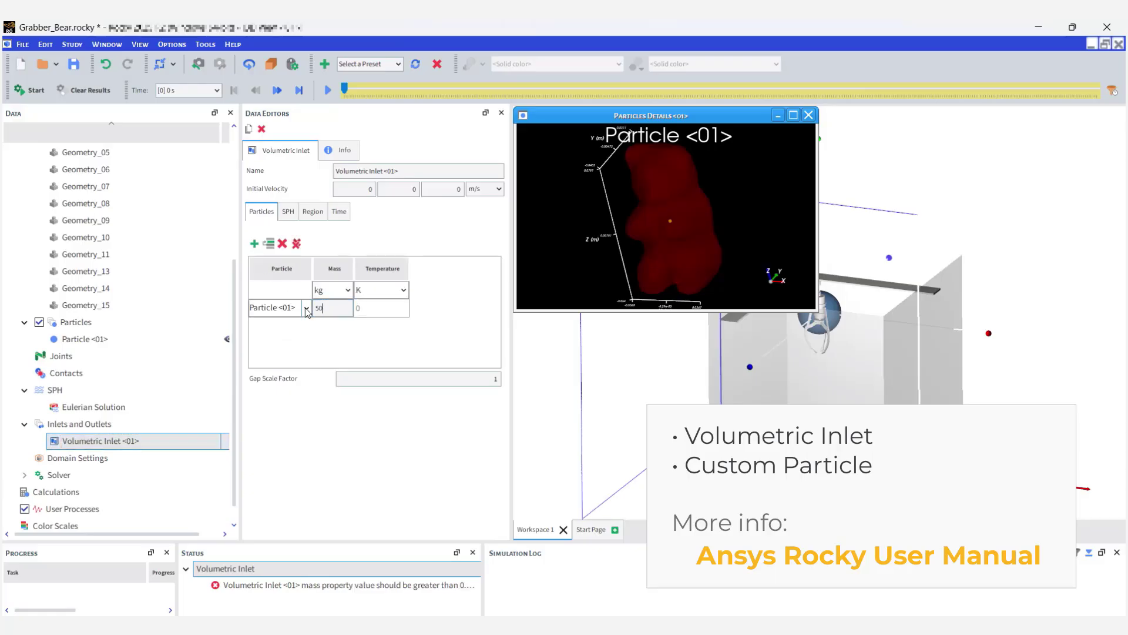
left_click(313, 211)
left_click(256, 323)
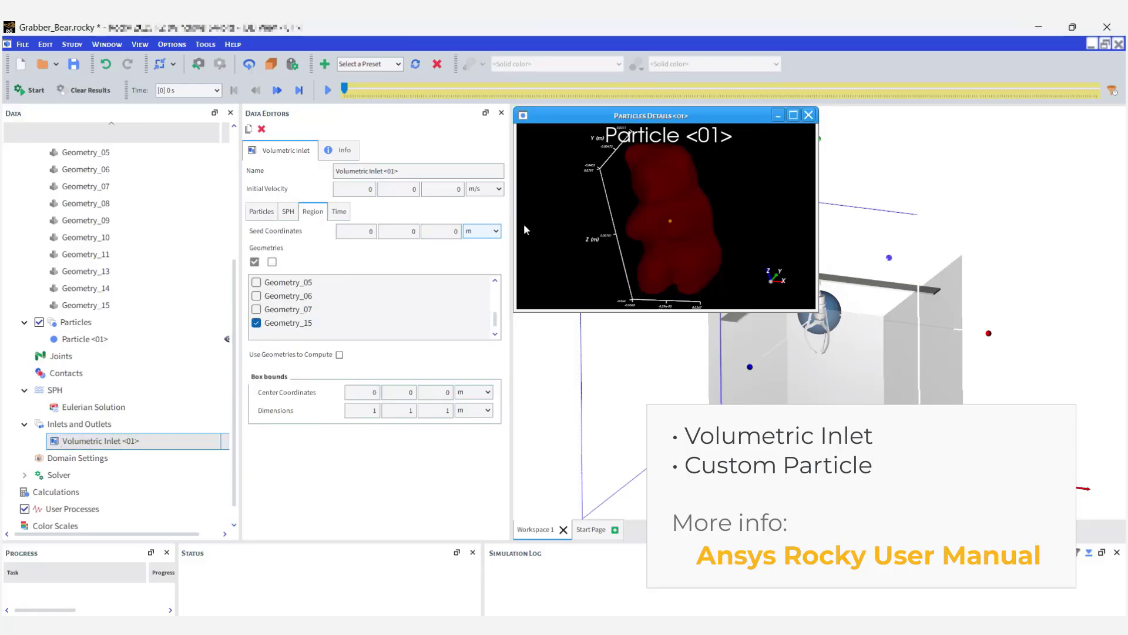